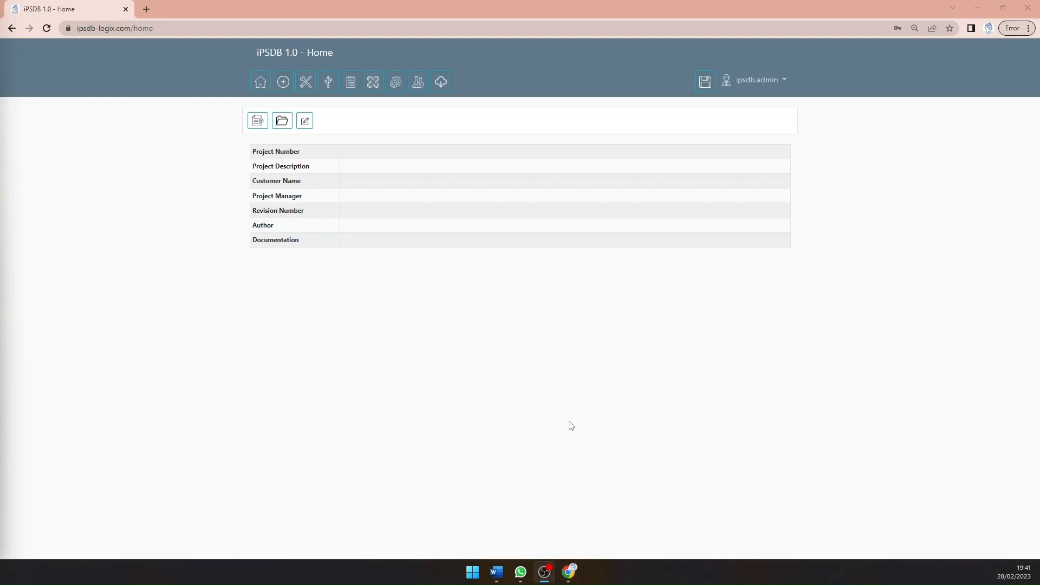
- Load the project file 1_T04.xlsx from the Downloads folder
{"action": "left_click", "coordinate": [282, 121]}
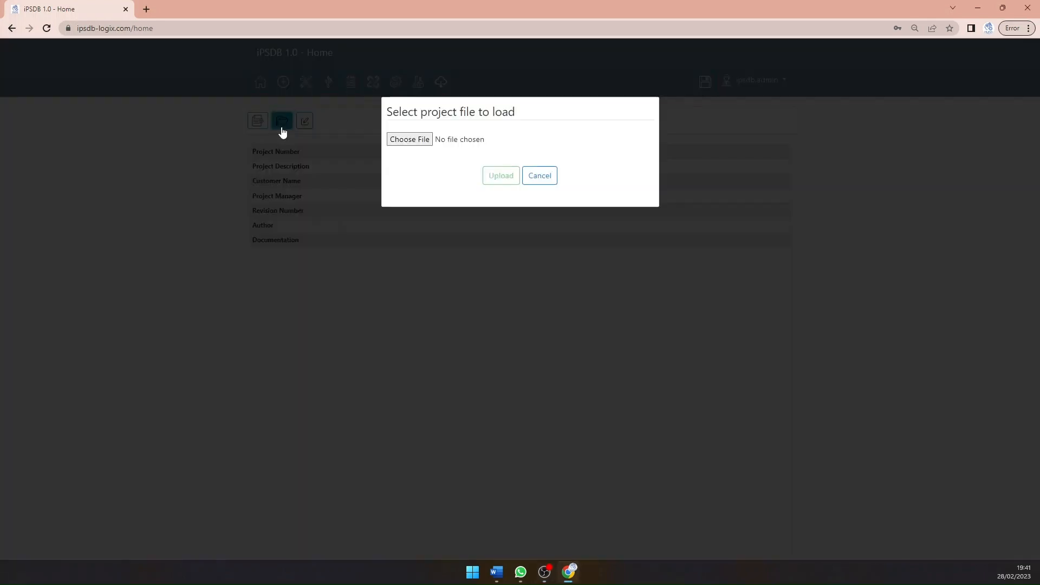
{"action": "left_click", "coordinate": [421, 139]}
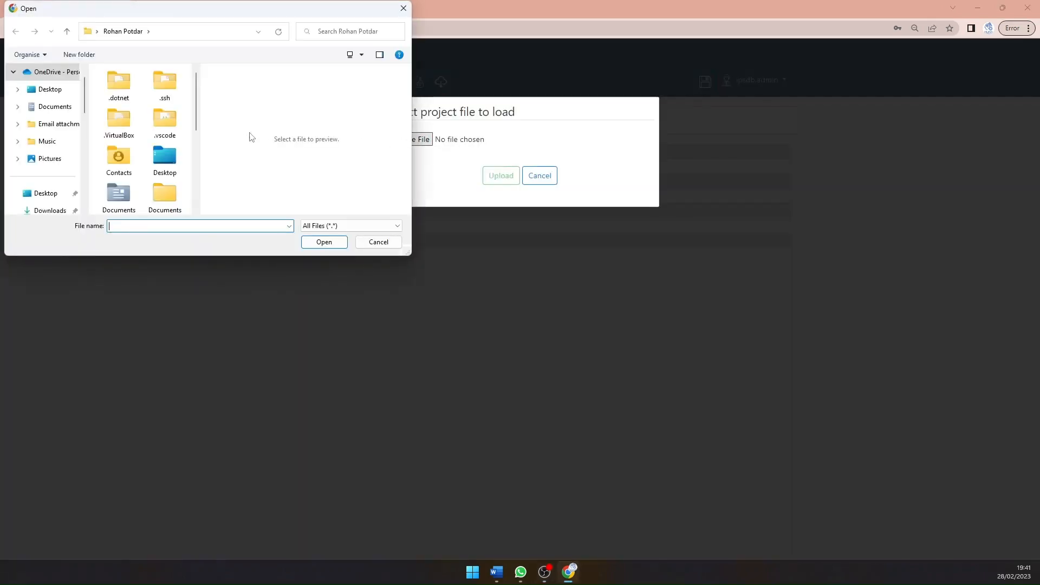
{"action": "scroll", "coordinate": [58, 124], "scroll_direction": "down", "scroll_amount": 1}
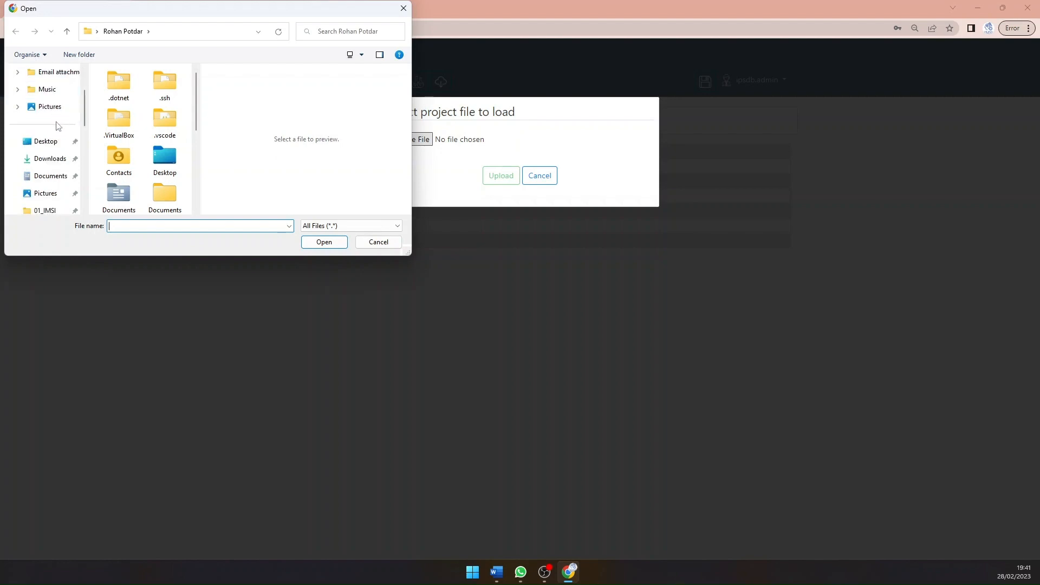
{"action": "left_click", "coordinate": [39, 159]}
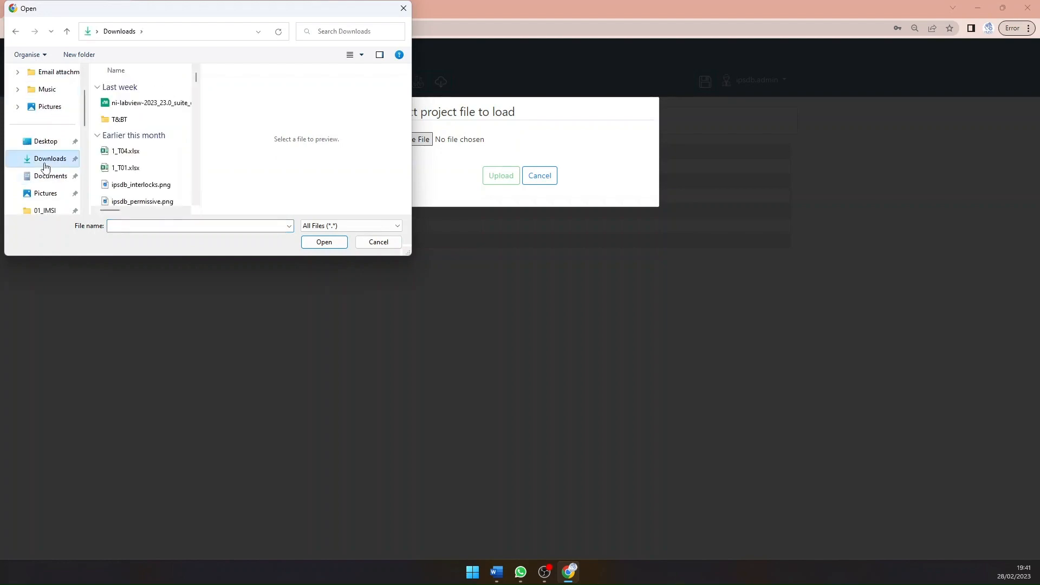
{"action": "scroll", "coordinate": [152, 117], "scroll_direction": "down", "scroll_amount": 1}
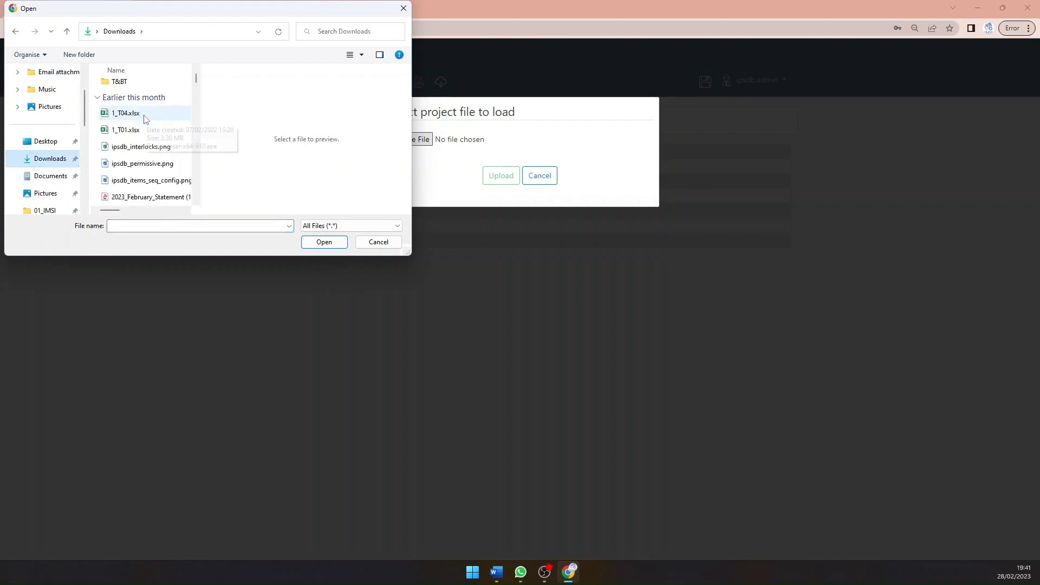
{"action": "left_click", "coordinate": [130, 113]}
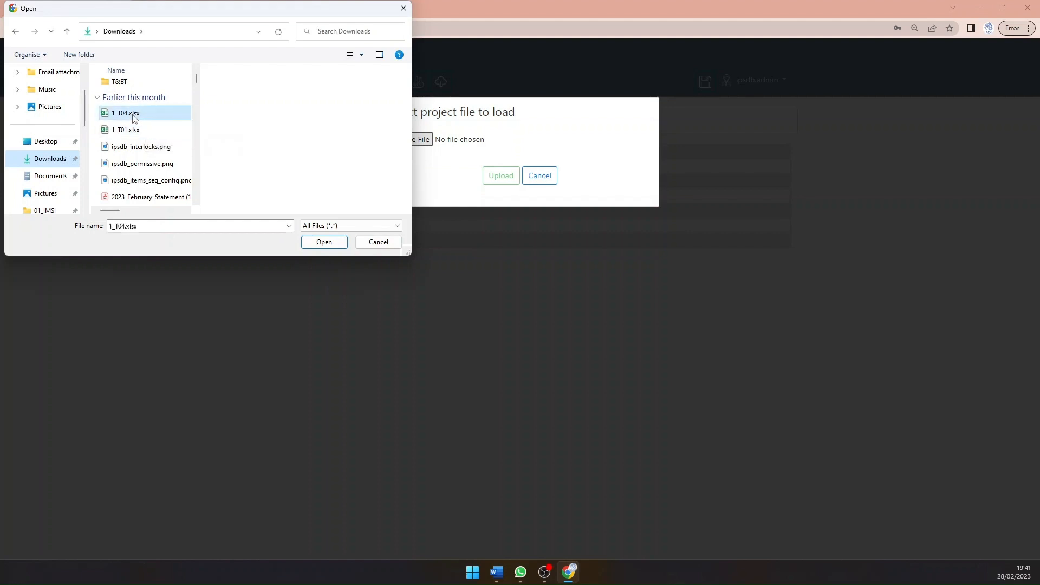
{"action": "left_click", "coordinate": [324, 242]}
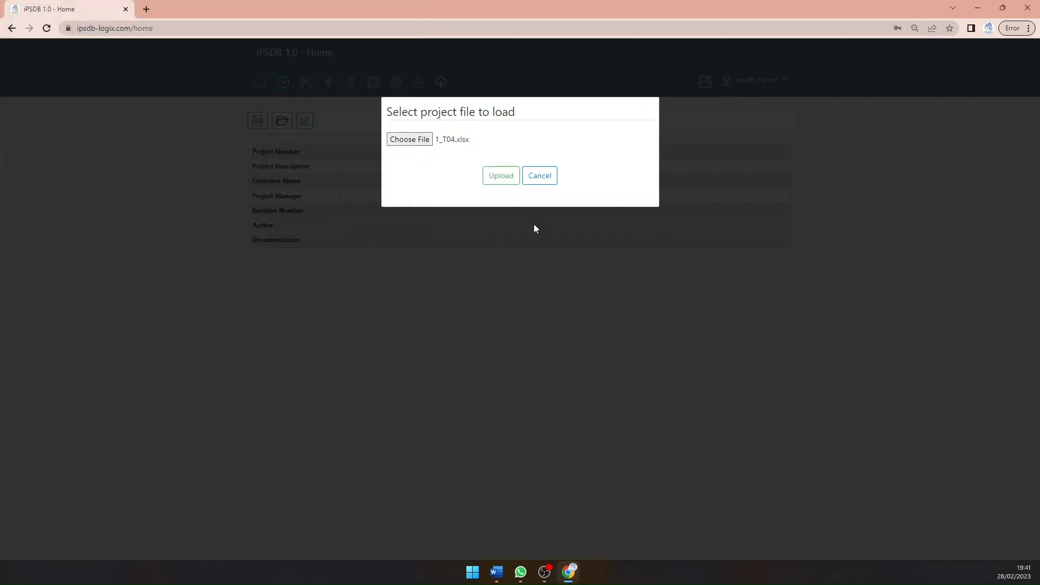
{"action": "left_click", "coordinate": [505, 183]}
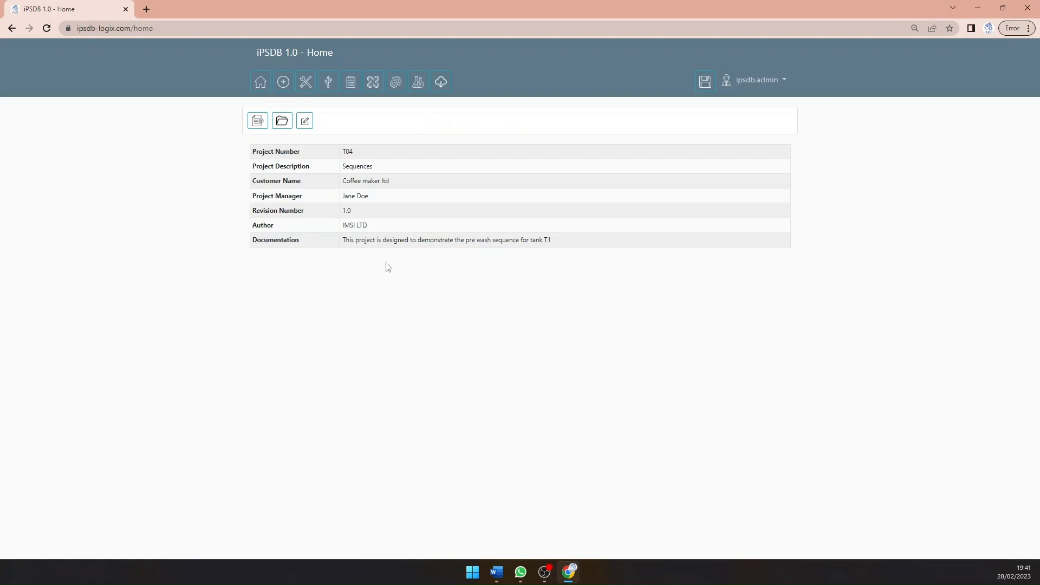
- View the project's items, and add a 1756-EN2TR hardware module named ETH01 in slot 1 of the local rack
{"action": "left_click", "coordinate": [283, 82]}
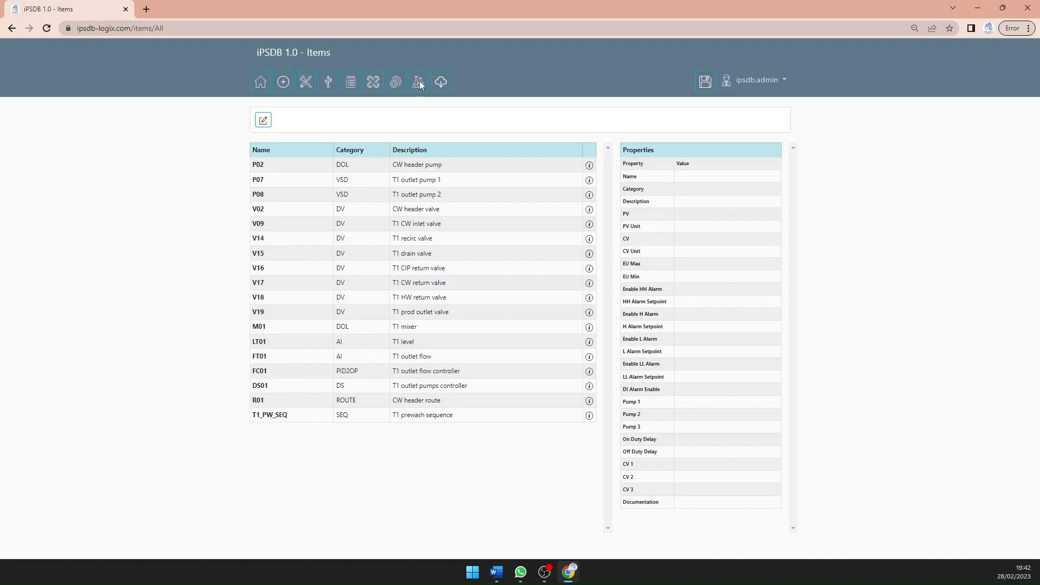
{"action": "left_click", "coordinate": [307, 84]}
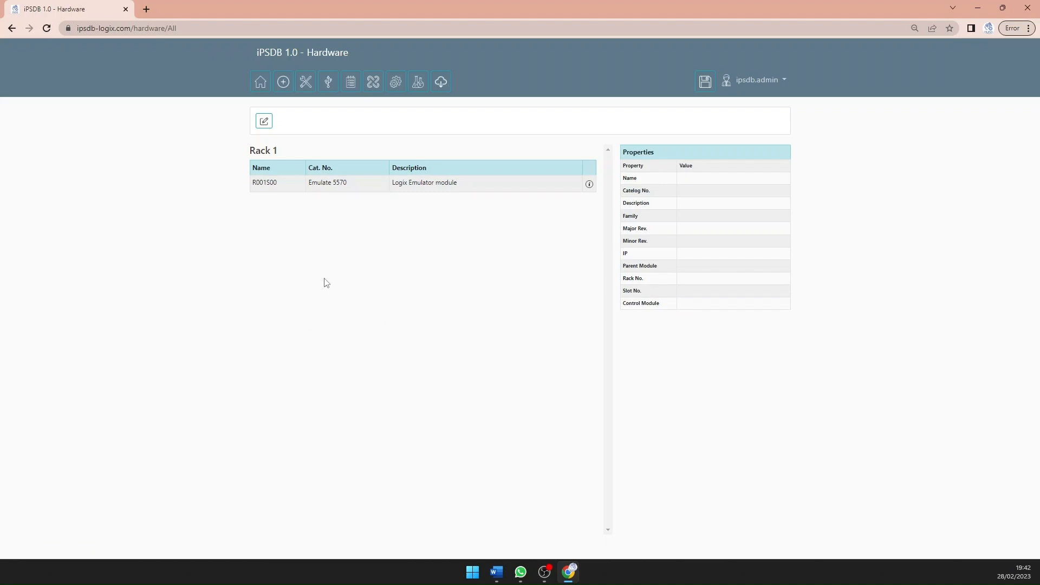
{"action": "left_click", "coordinate": [264, 122]}
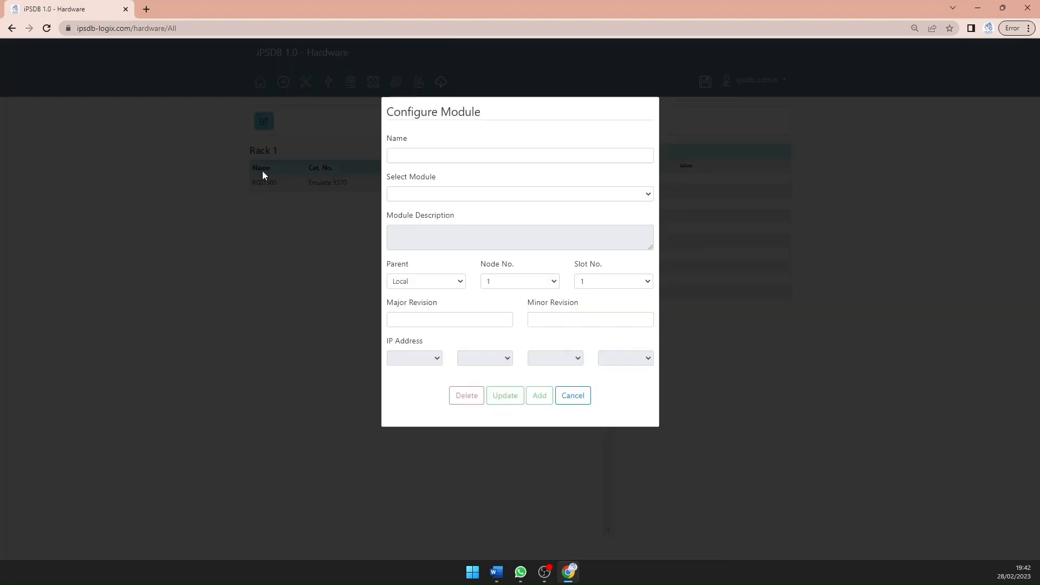
{"action": "left_click", "coordinate": [448, 158]}
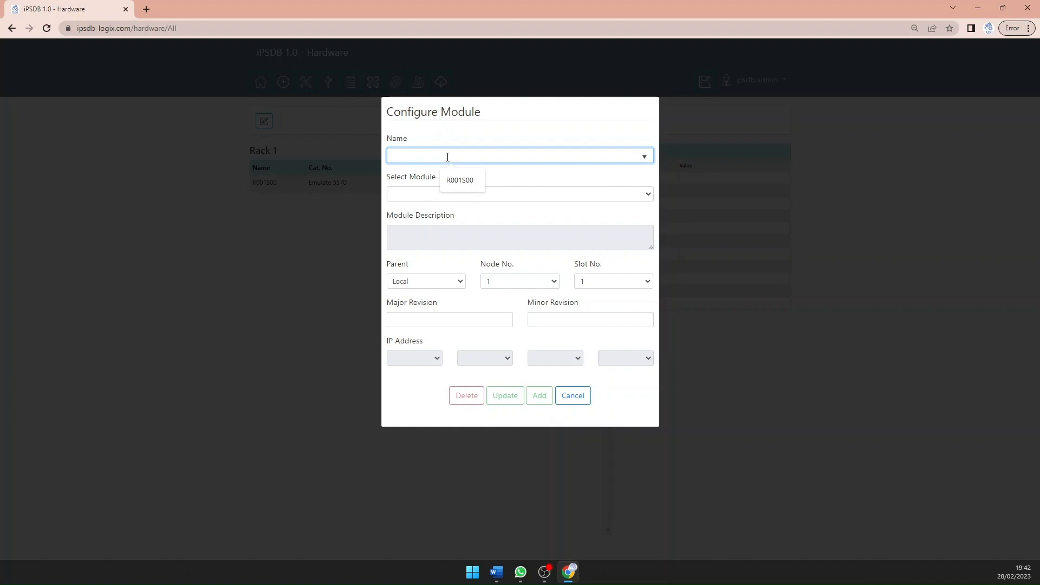
{"action": "type", "text": "ETH01"}
{"action": "left_click", "coordinate": [424, 197]}
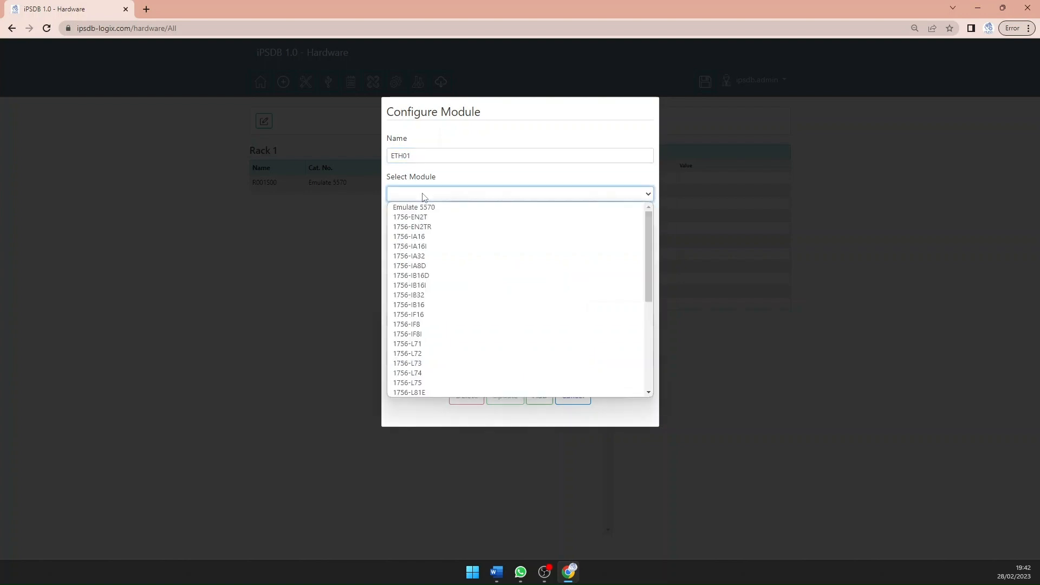
{"action": "left_click", "coordinate": [441, 228]}
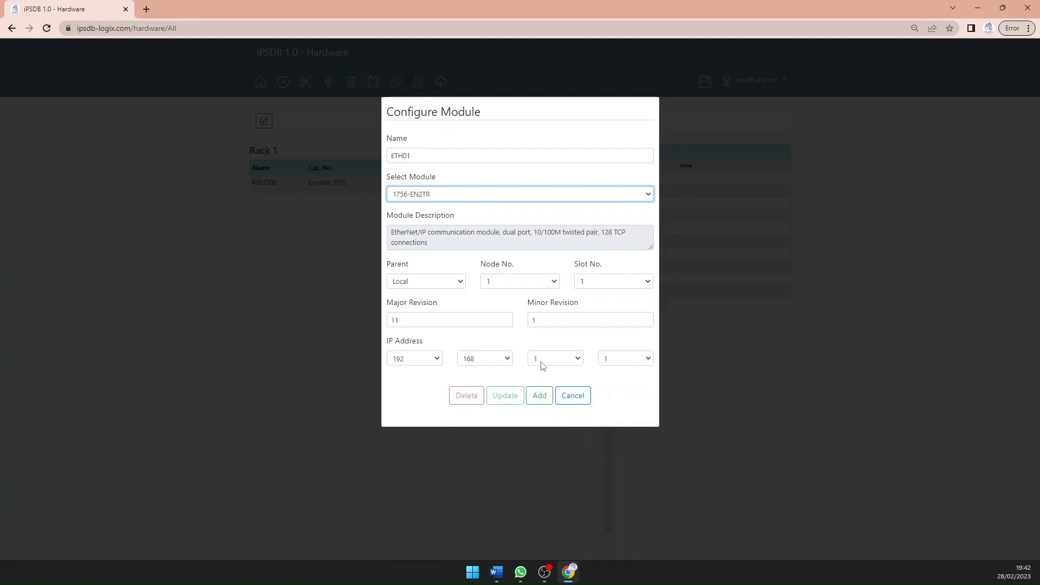
{"action": "left_click", "coordinate": [540, 396]}
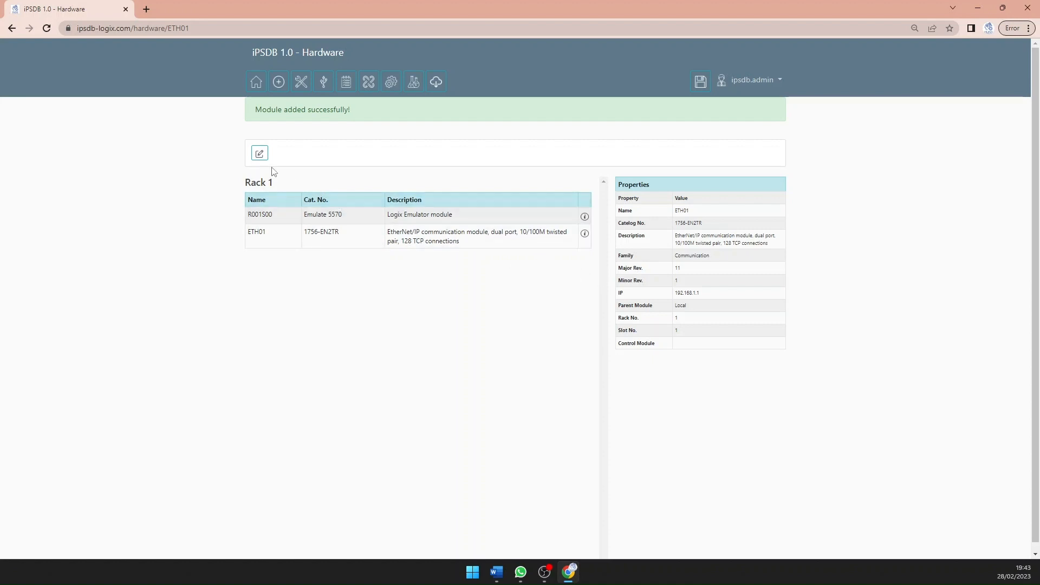
- Add a 1756-IB16 input module named R001S02 in slot 2 of the local rack and view its channels in the IO schedule
{"action": "left_click", "coordinate": [259, 154]}
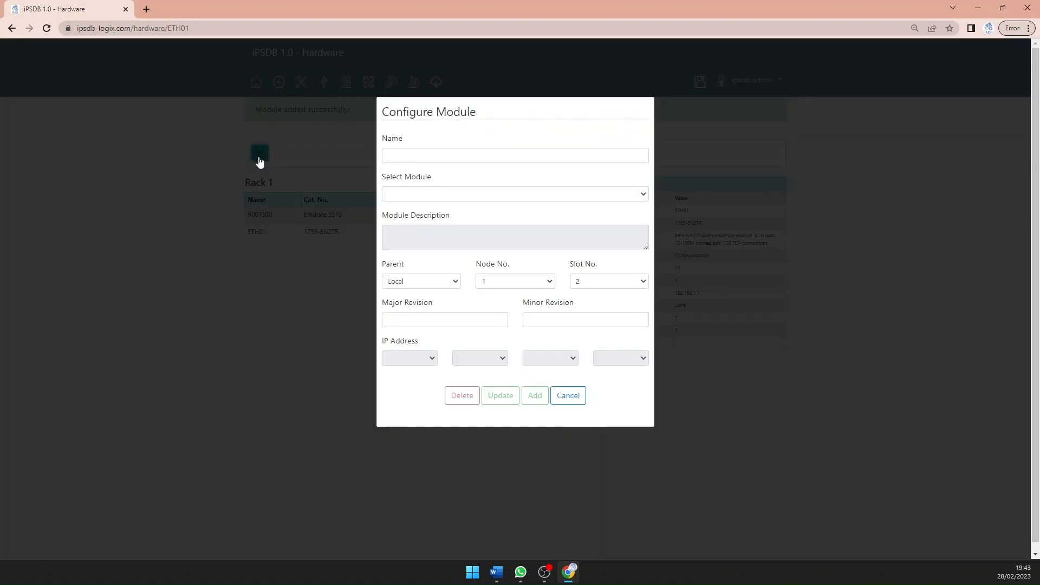
{"action": "left_click", "coordinate": [445, 156]}
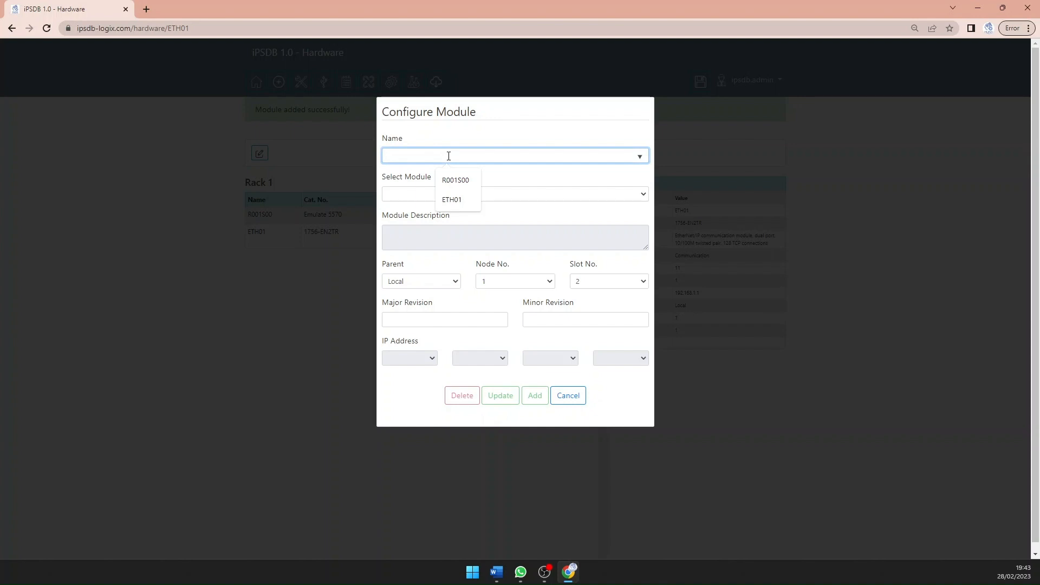
{"action": "type", "text": "R001S02"}
{"action": "left_click", "coordinate": [450, 196]}
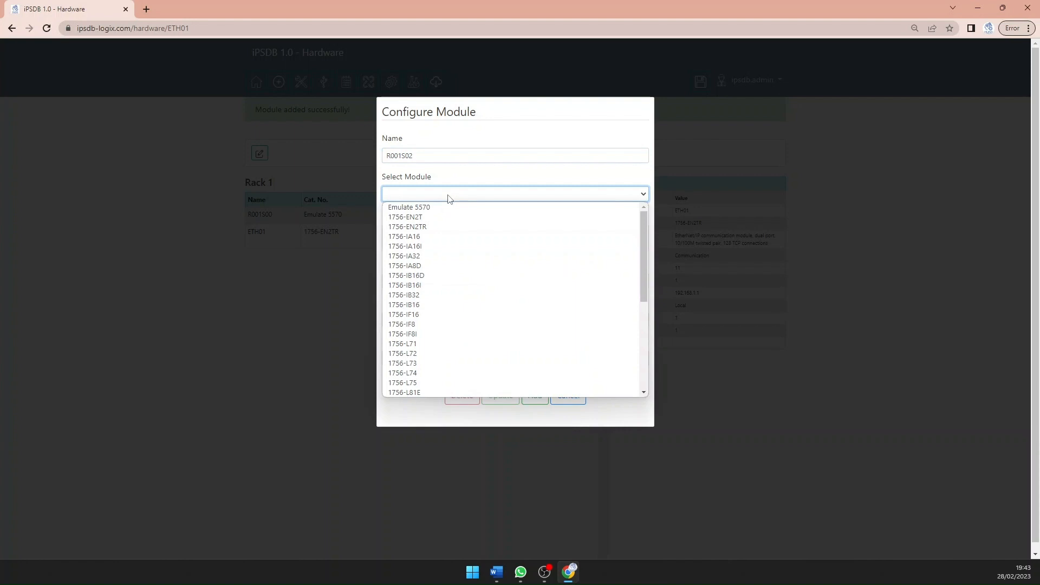
{"action": "left_click", "coordinate": [460, 305]}
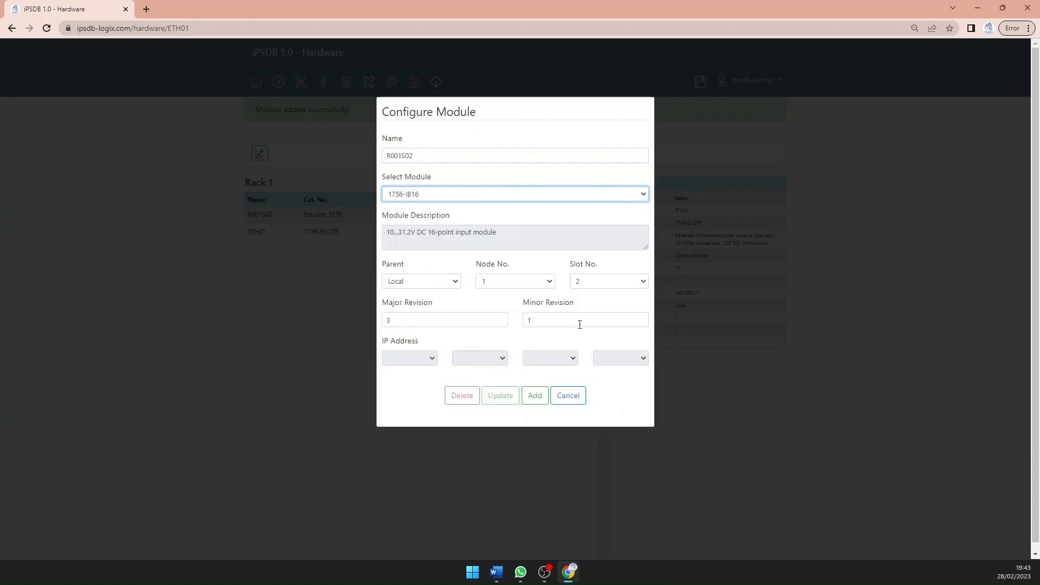
{"action": "left_click", "coordinate": [530, 399]}
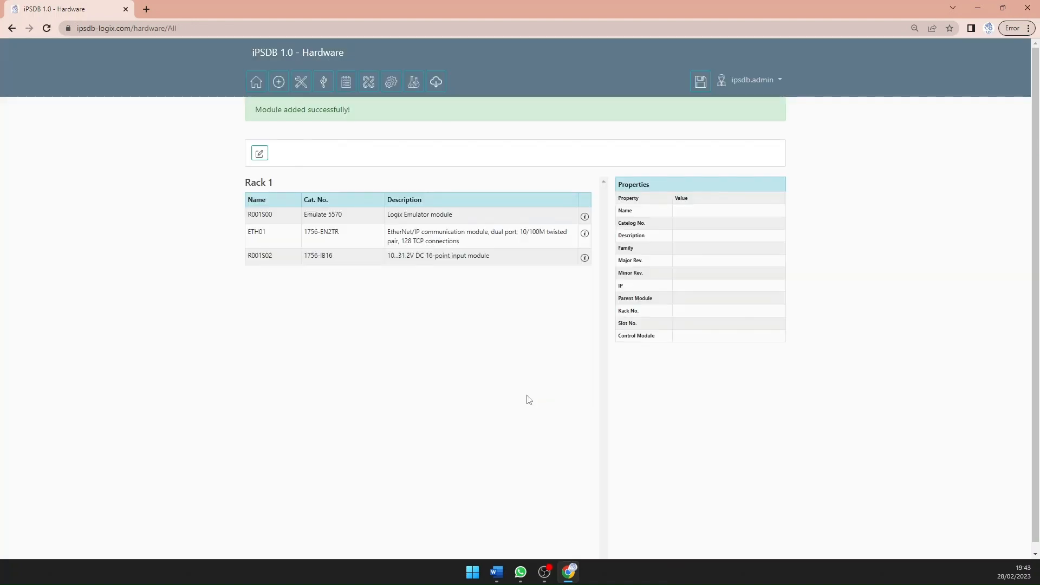
{"action": "left_click", "coordinate": [325, 89]}
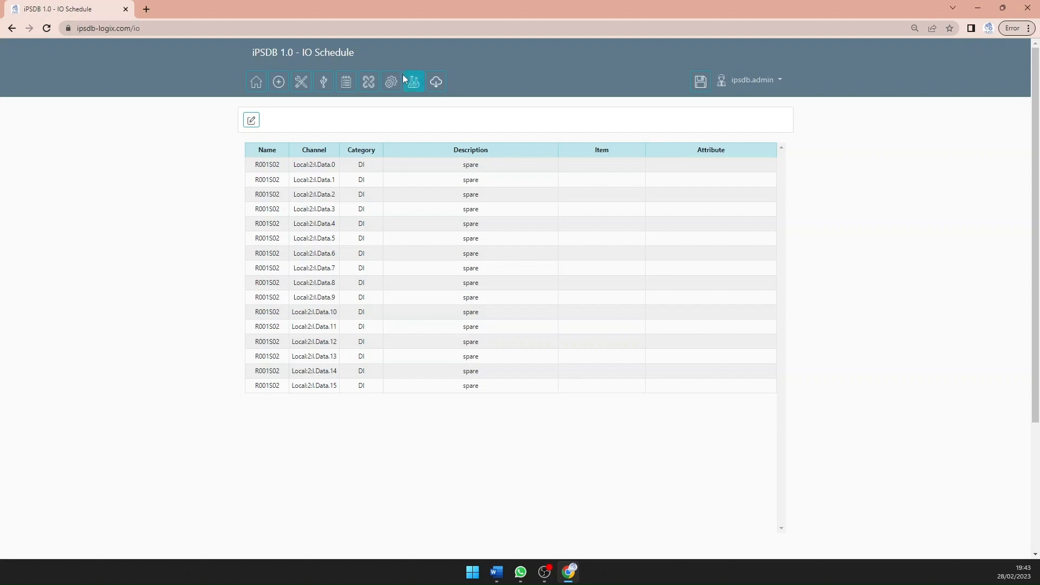
- Start configuring a new hardware module on node 2, slot 0, with ETH01 as its parent
{"action": "left_click", "coordinate": [301, 87]}
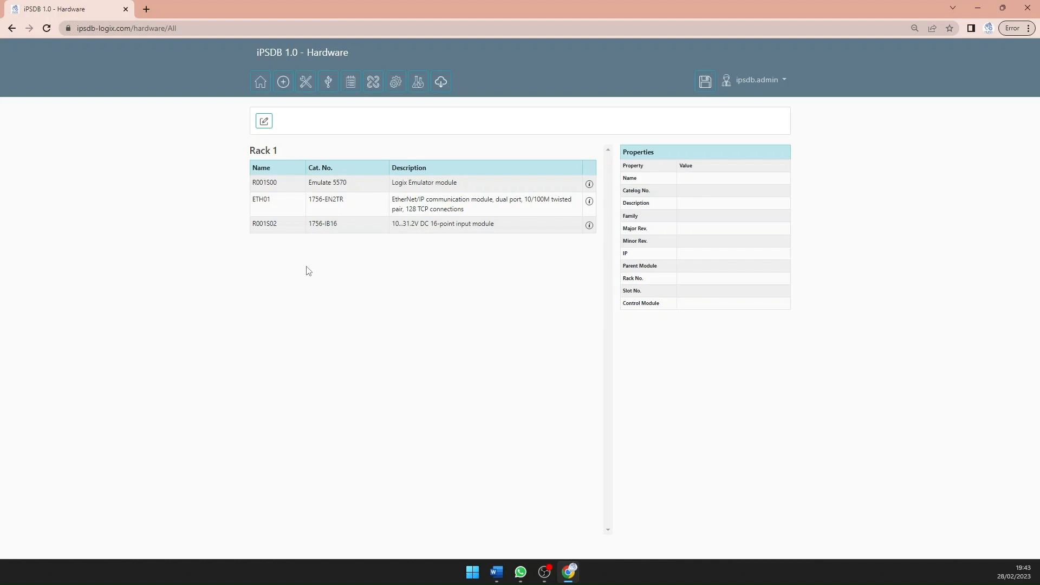
{"action": "left_click", "coordinate": [266, 127]}
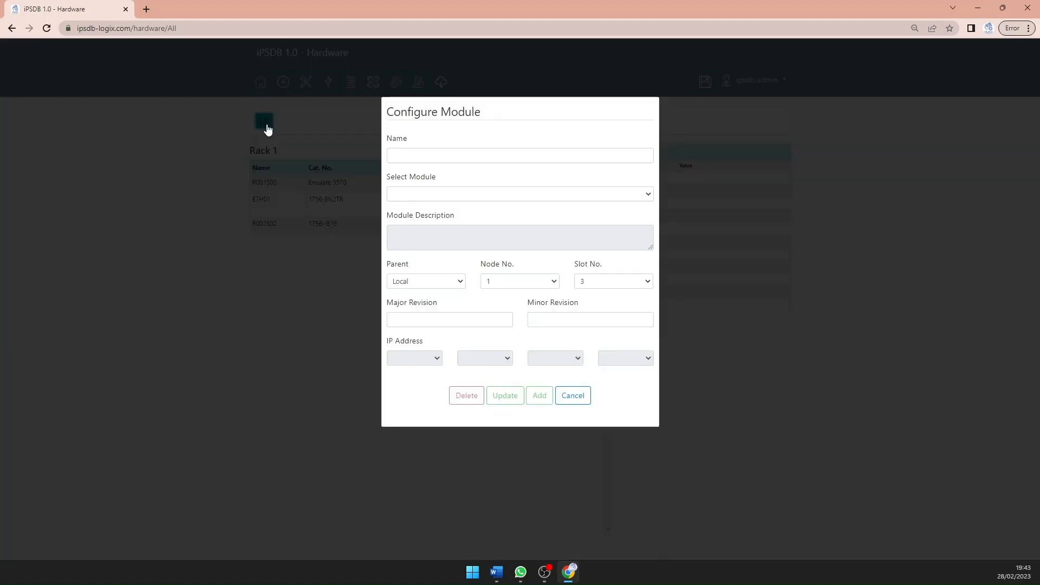
{"action": "left_click", "coordinate": [508, 287]}
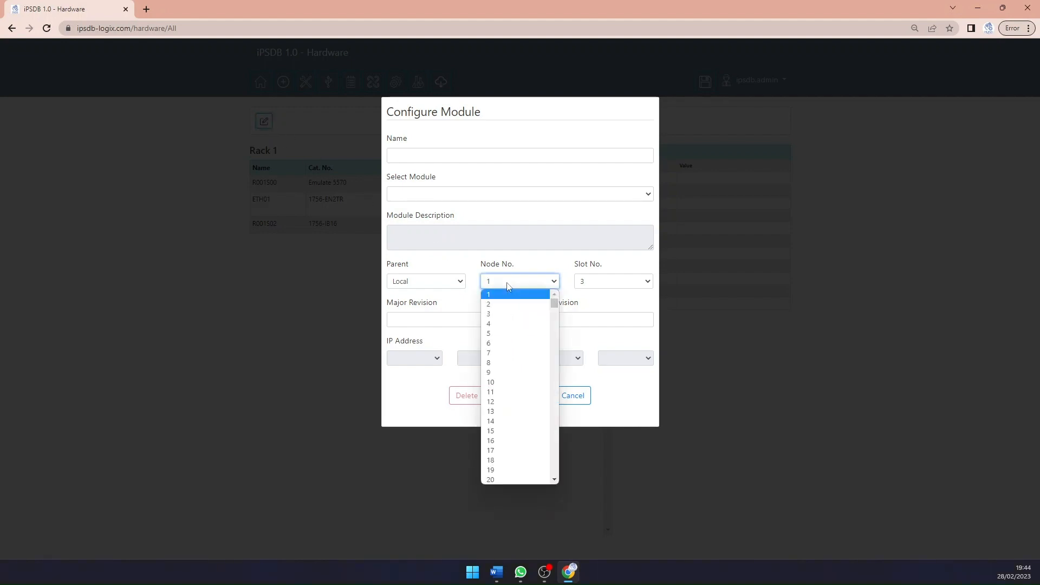
{"action": "left_click", "coordinate": [499, 302]}
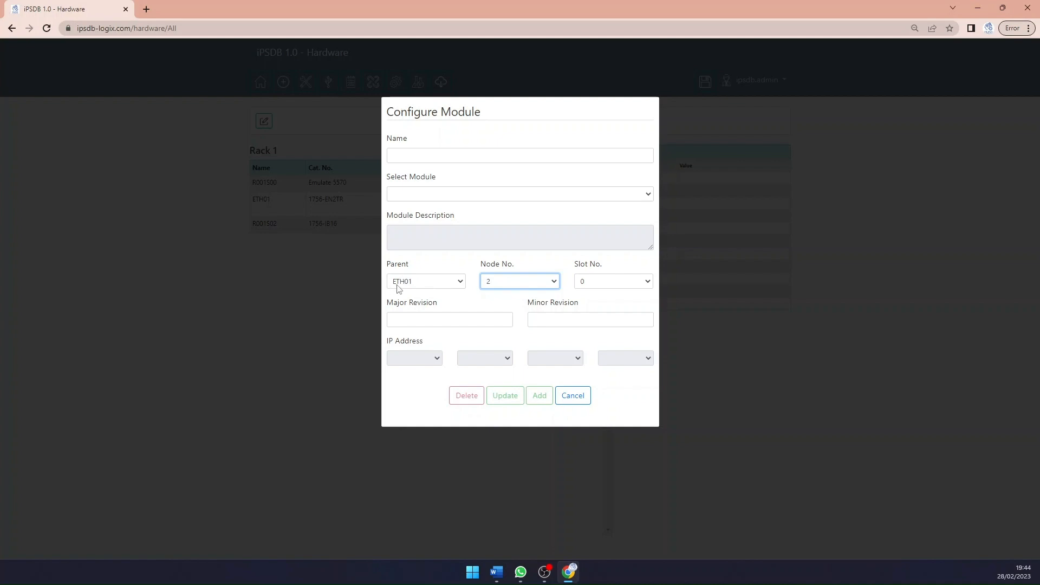
{"action": "left_click", "coordinate": [445, 285]}
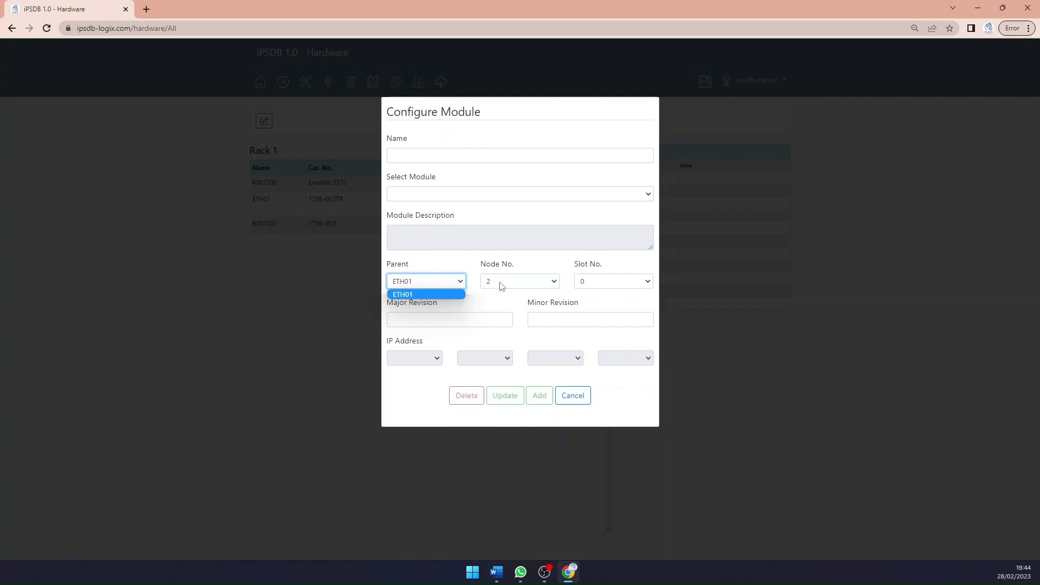
{"action": "left_click", "coordinate": [458, 287]}
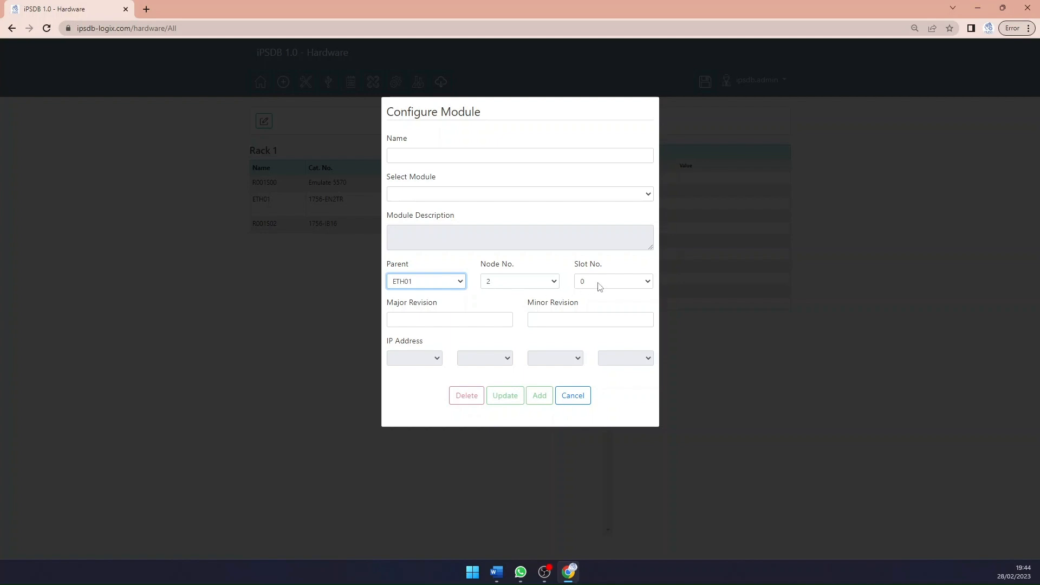
- Name the new node 2 module NODE02 and choose 1734-AENTR as its module type
{"action": "left_click", "coordinate": [404, 153]}
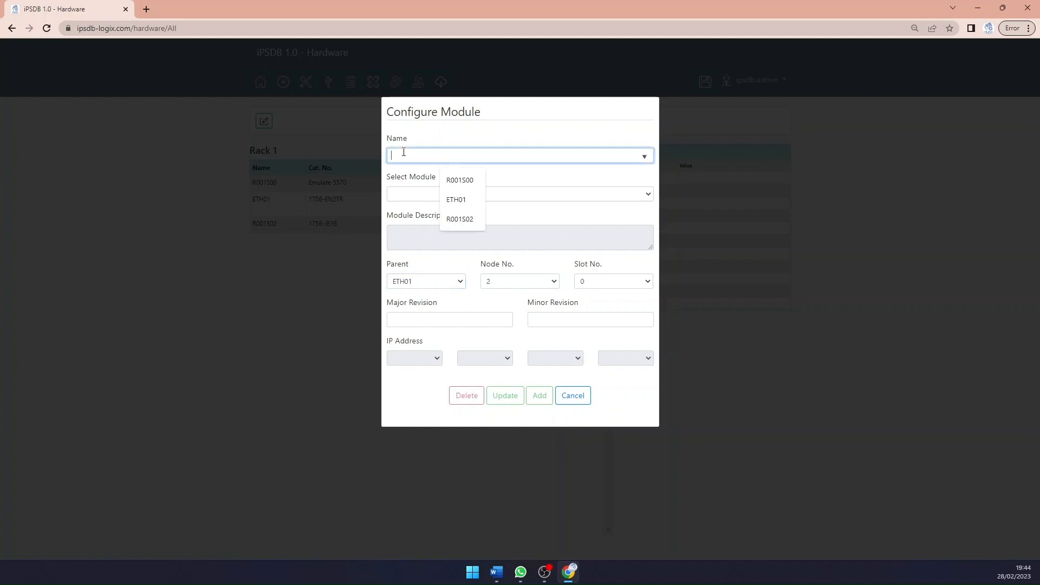
{"action": "type", "text": "NODE"}
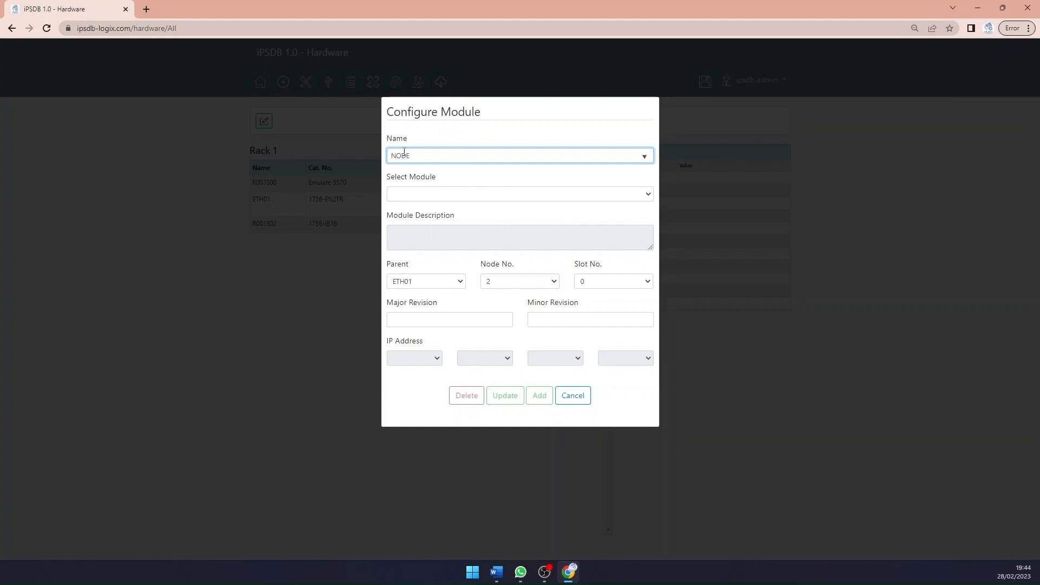
{"action": "type", "text": "02"}
{"action": "left_click", "coordinate": [429, 198]}
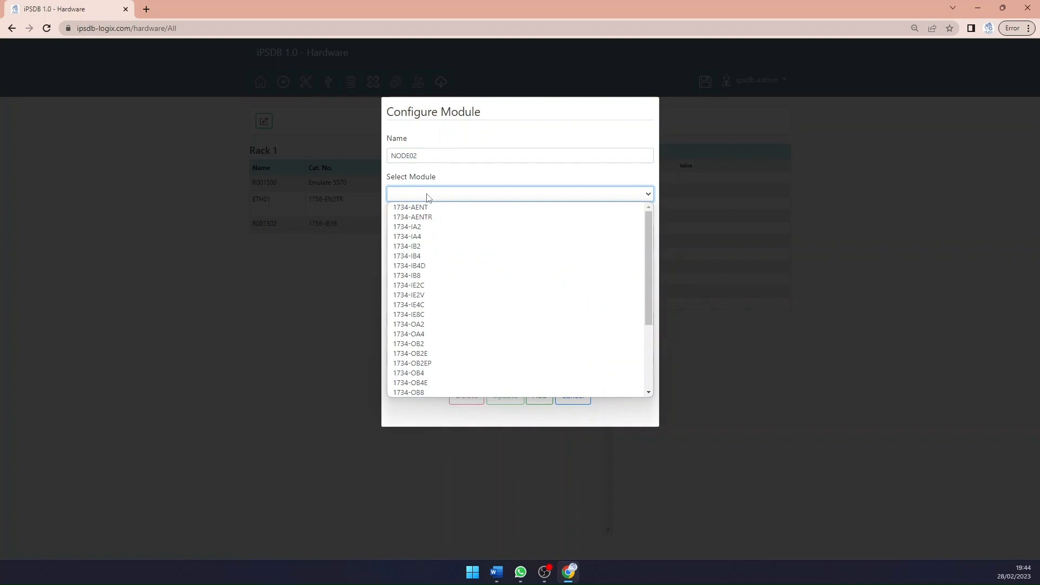
{"action": "left_click", "coordinate": [456, 218]}
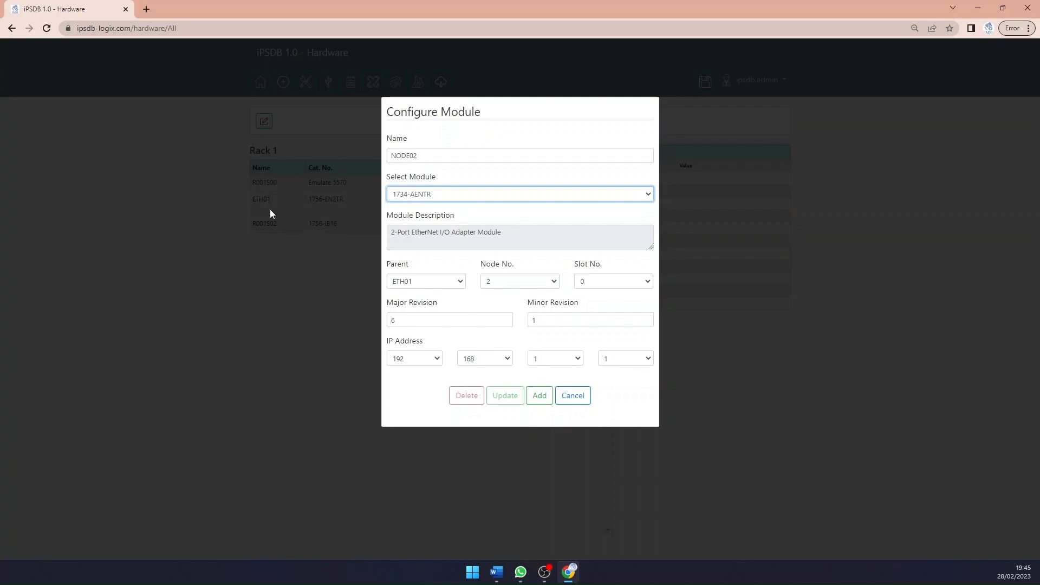
- Set the IP address of NODE02 to 192.168.1.10 and add the module to the hardware
{"action": "left_click", "coordinate": [624, 360]}
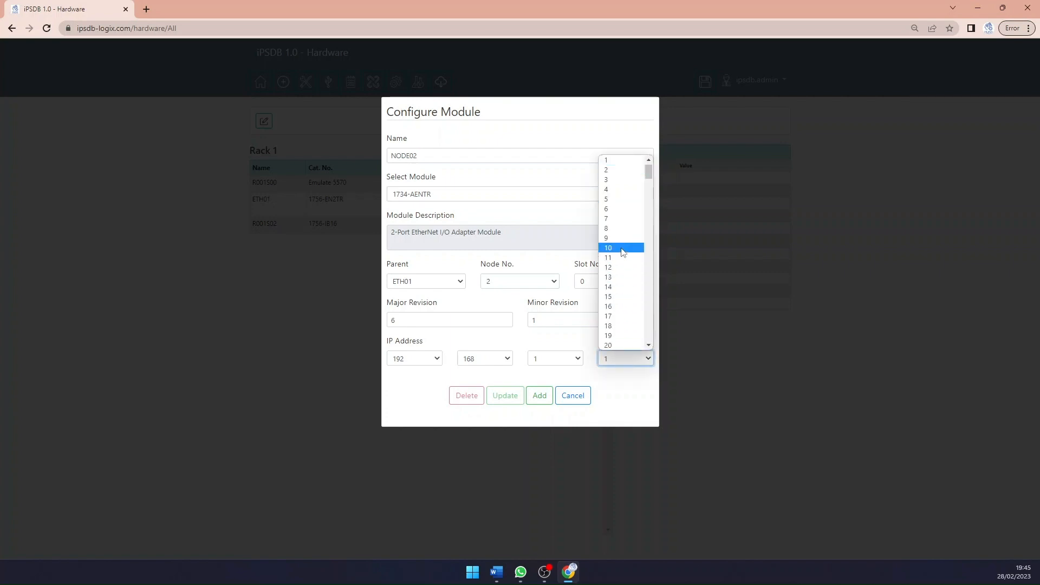
{"action": "left_click", "coordinate": [622, 250]}
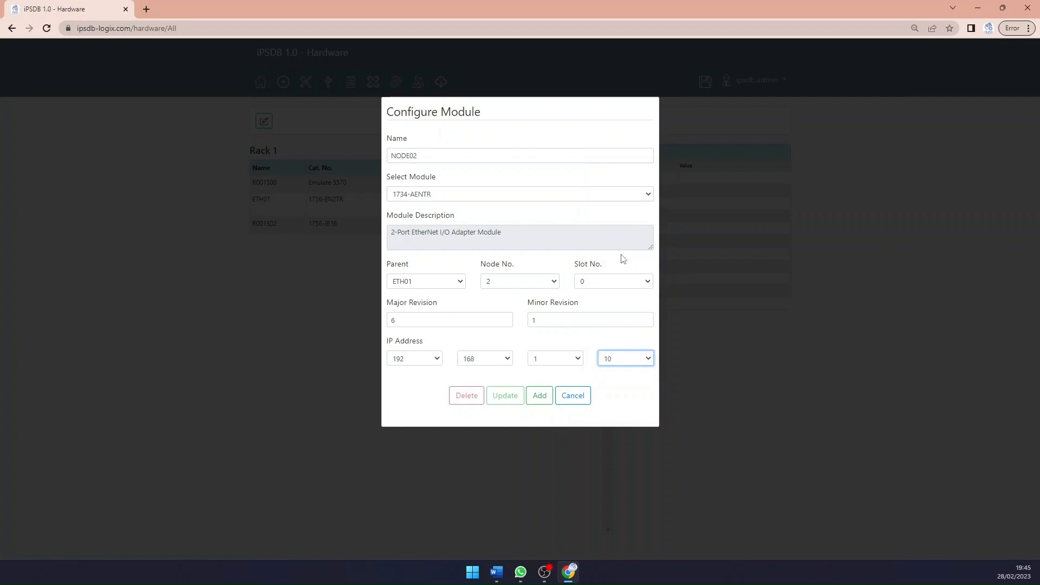
{"action": "left_click", "coordinate": [540, 397]}
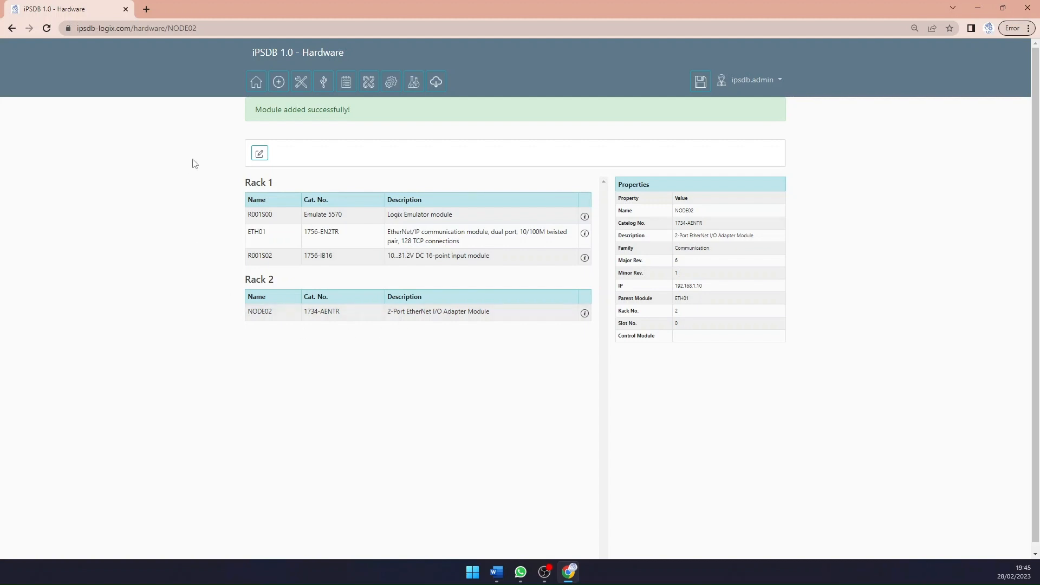
- Add a 1734-IB8 input module named R002S01 on node 2, slot 1, with NODE02 as its parent
{"action": "left_click", "coordinate": [260, 154]}
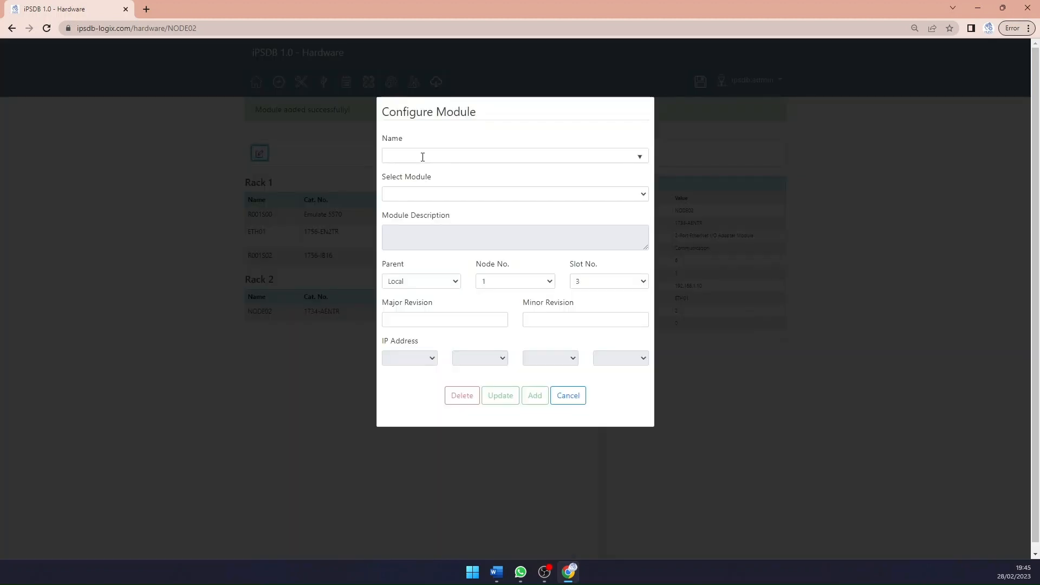
{"action": "left_click", "coordinate": [512, 282]}
{"action": "left_click", "coordinate": [499, 303]}
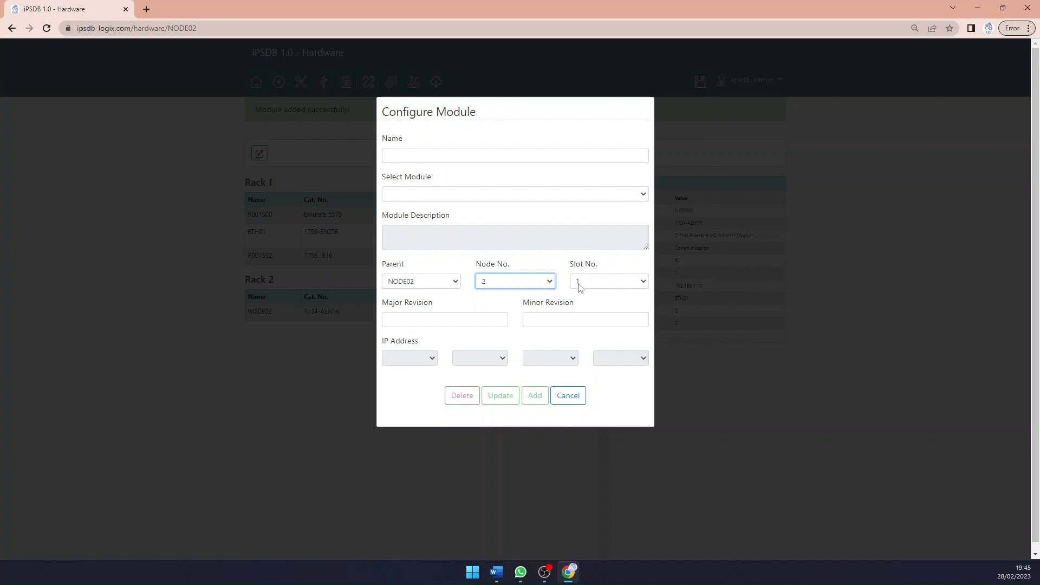
{"action": "left_click", "coordinate": [395, 154]}
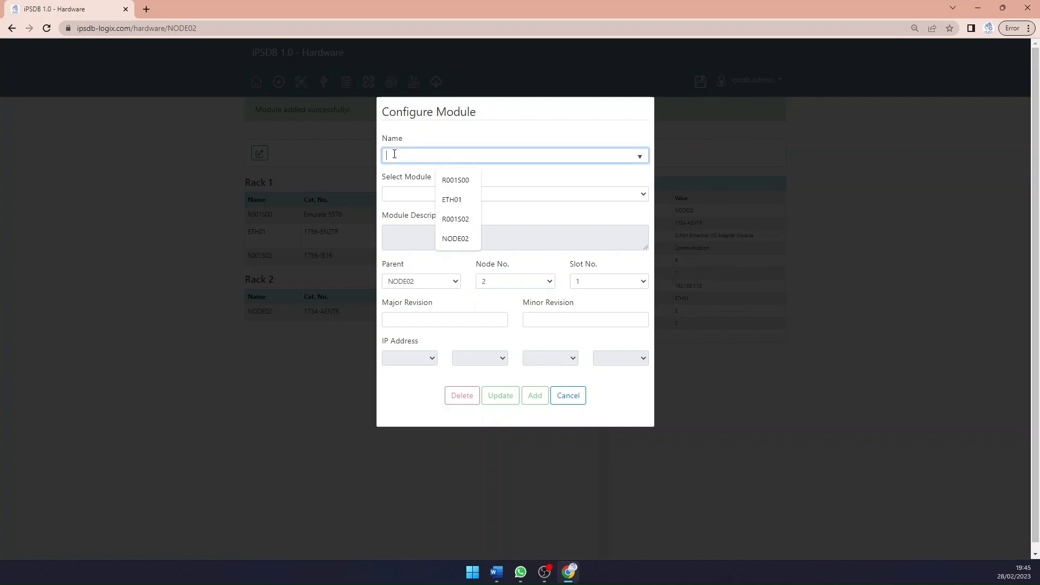
{"action": "type", "text": "R"}
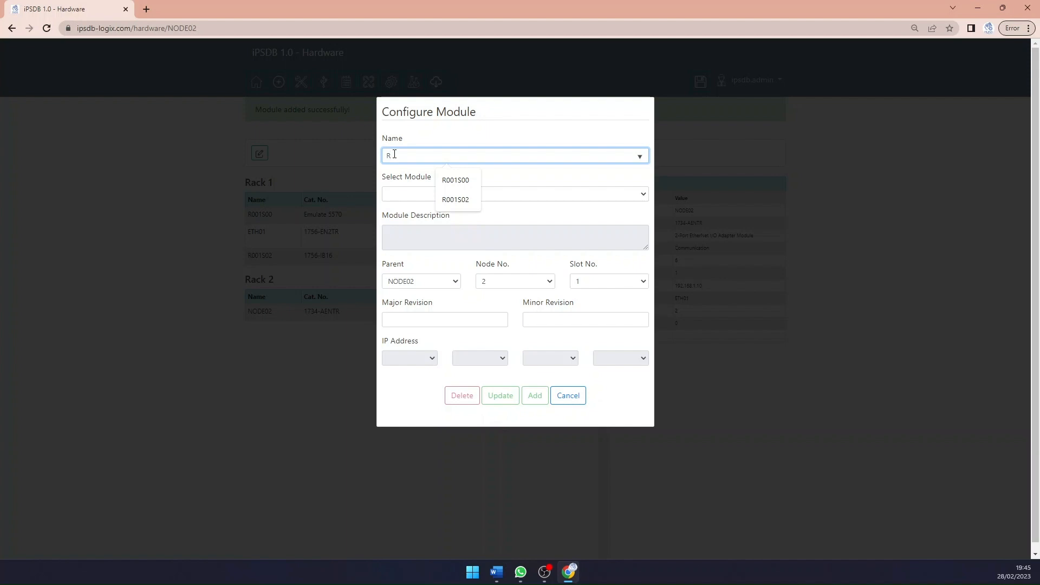
{"action": "type", "text": "002"}
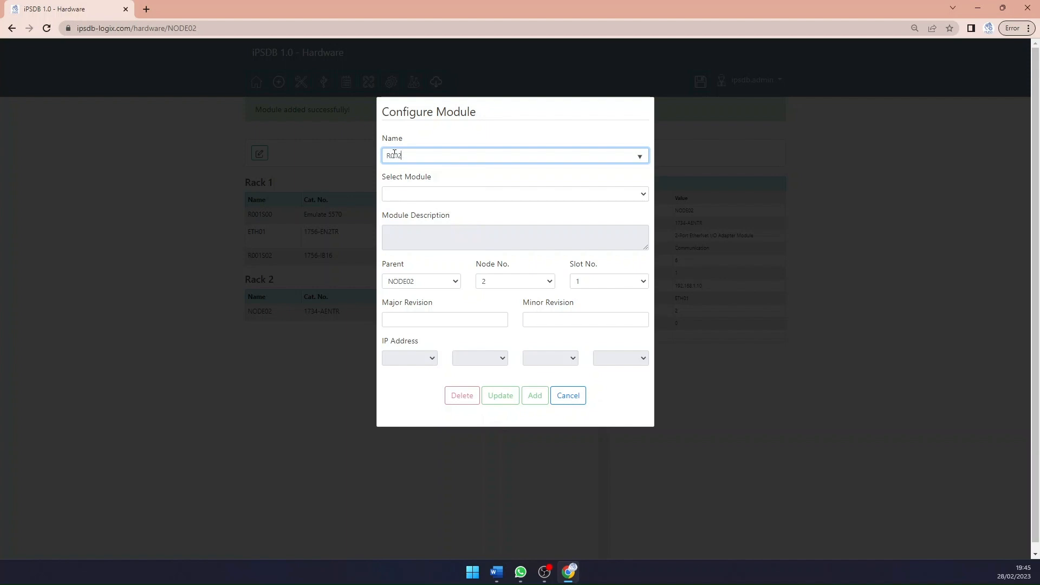
{"action": "type", "text": "S01"}
{"action": "left_click", "coordinate": [462, 194]}
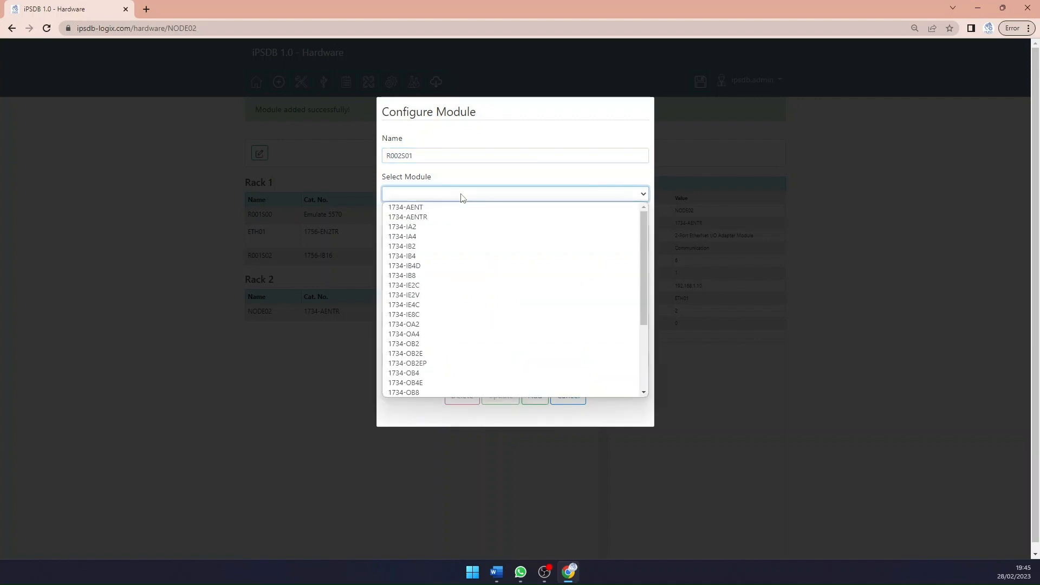
{"action": "left_click", "coordinate": [460, 275]}
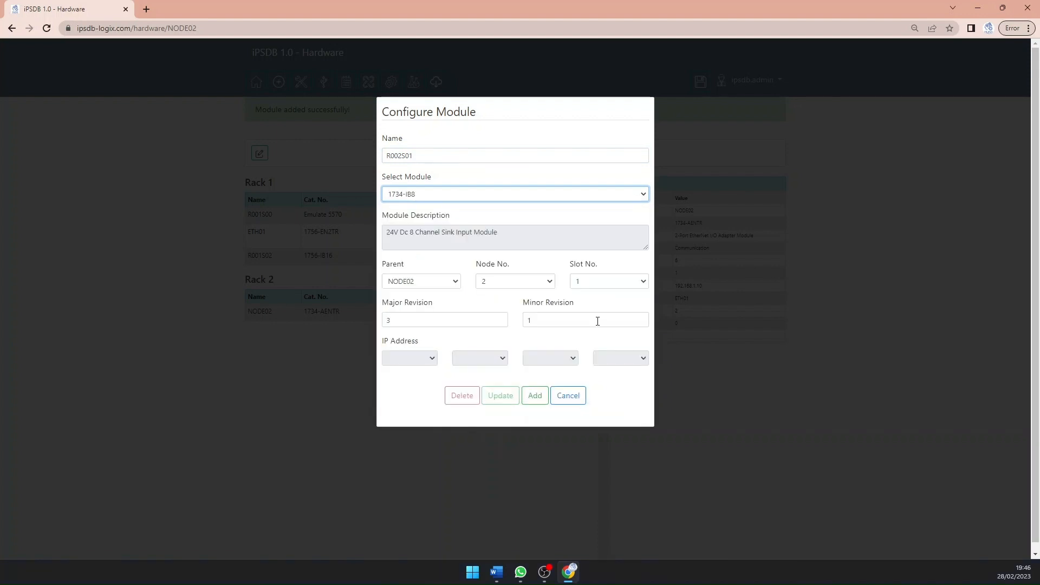
{"action": "left_click", "coordinate": [535, 396]}
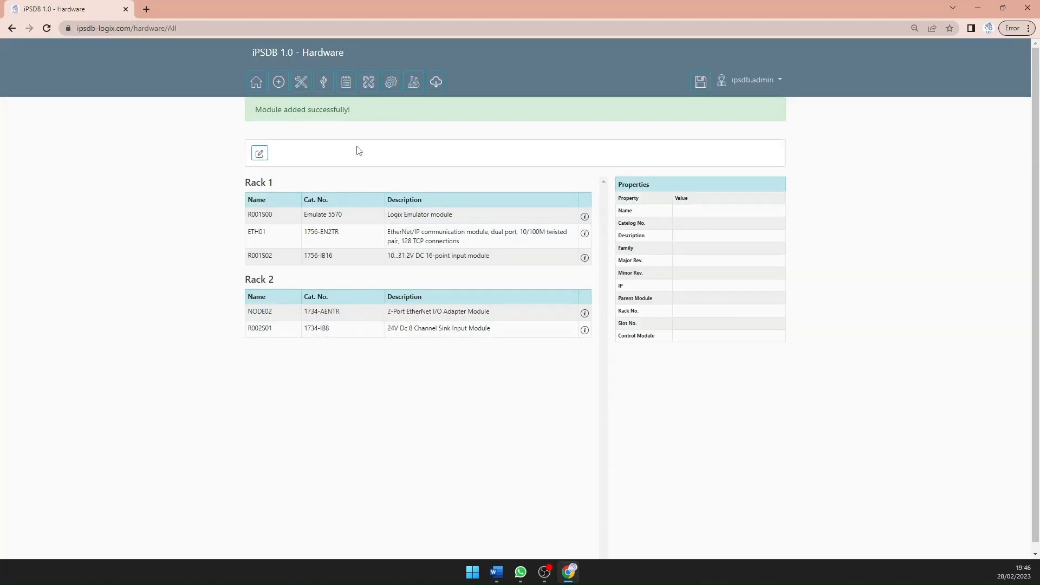
- View the channels of module R002S01 in the IO schedule
{"action": "left_click", "coordinate": [322, 84]}
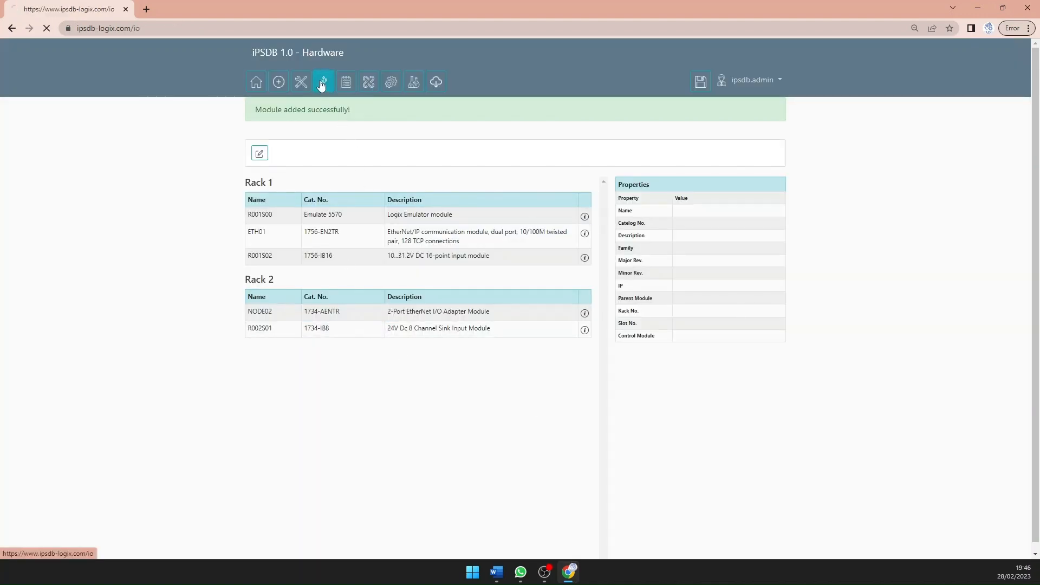
{"action": "scroll", "coordinate": [130, 128], "scroll_direction": "down", "scroll_amount": 3}
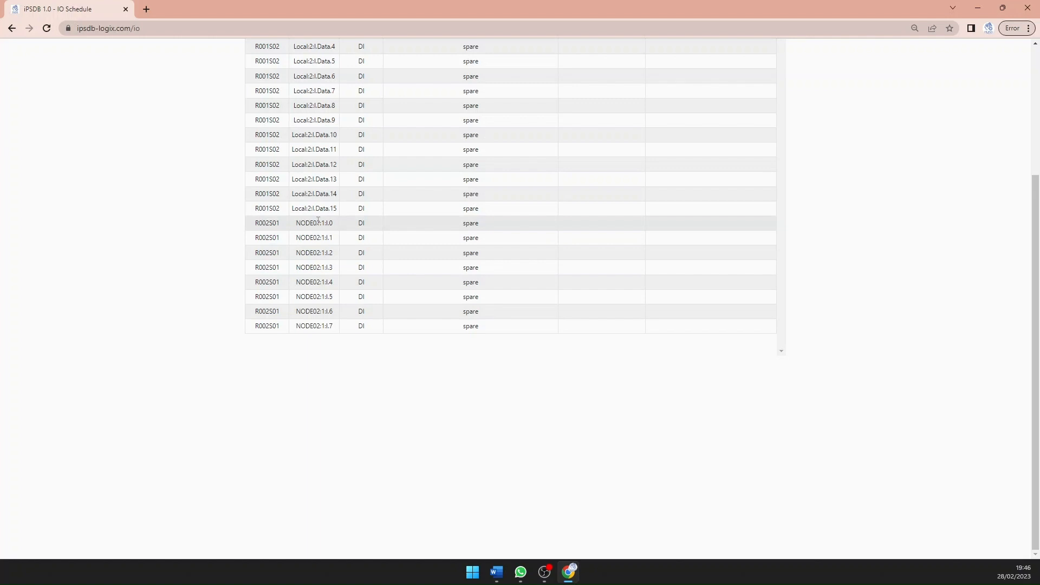
{"action": "scroll", "coordinate": [318, 220], "scroll_direction": "up", "scroll_amount": 3}
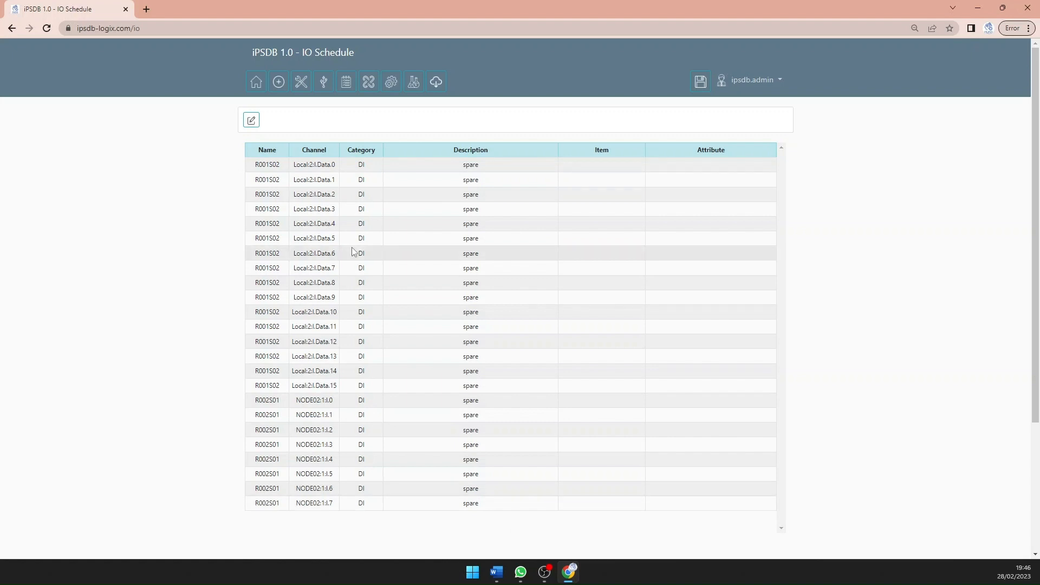
- Start configuring a new hardware module on node 3 and name it P01_drive
{"action": "left_click", "coordinate": [301, 86]}
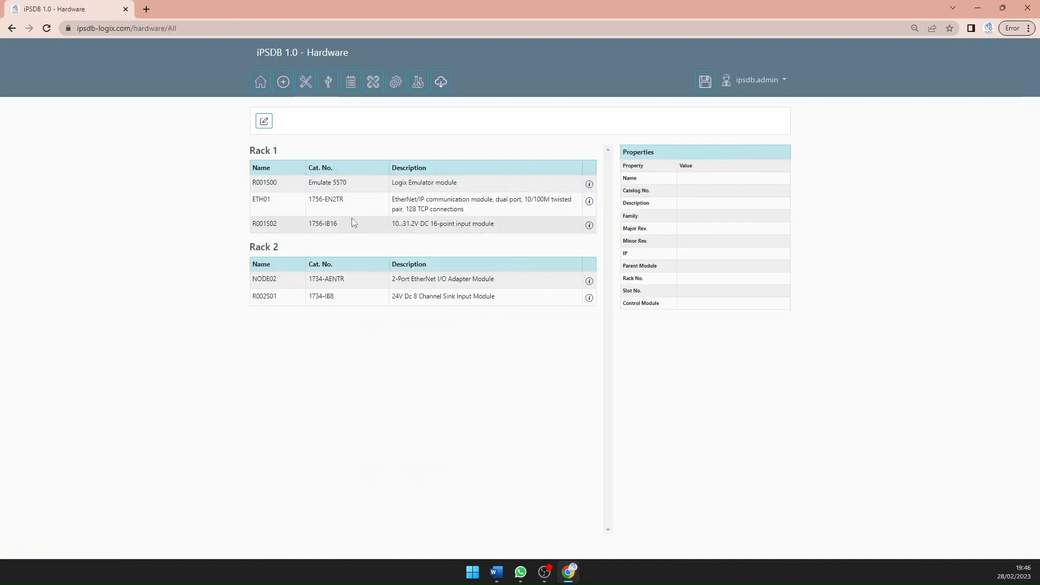
{"action": "left_click", "coordinate": [266, 124]}
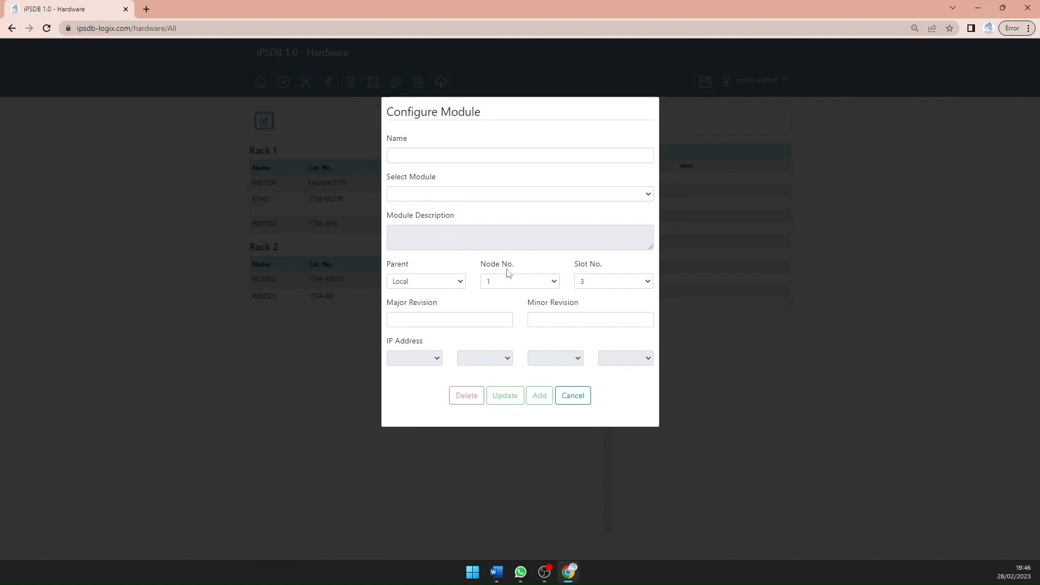
{"action": "left_click", "coordinate": [512, 284]}
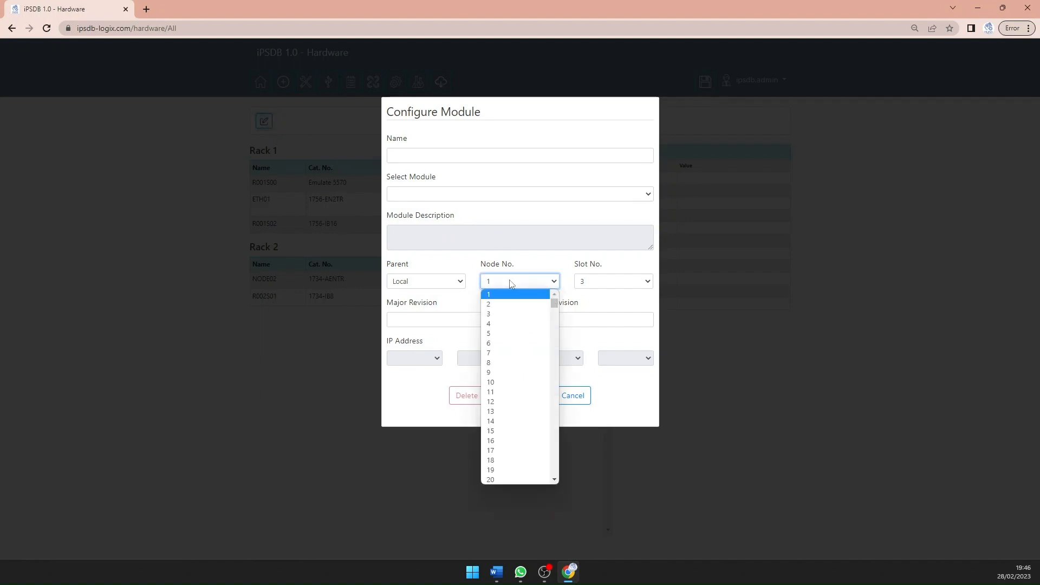
{"action": "left_click", "coordinate": [508, 315]}
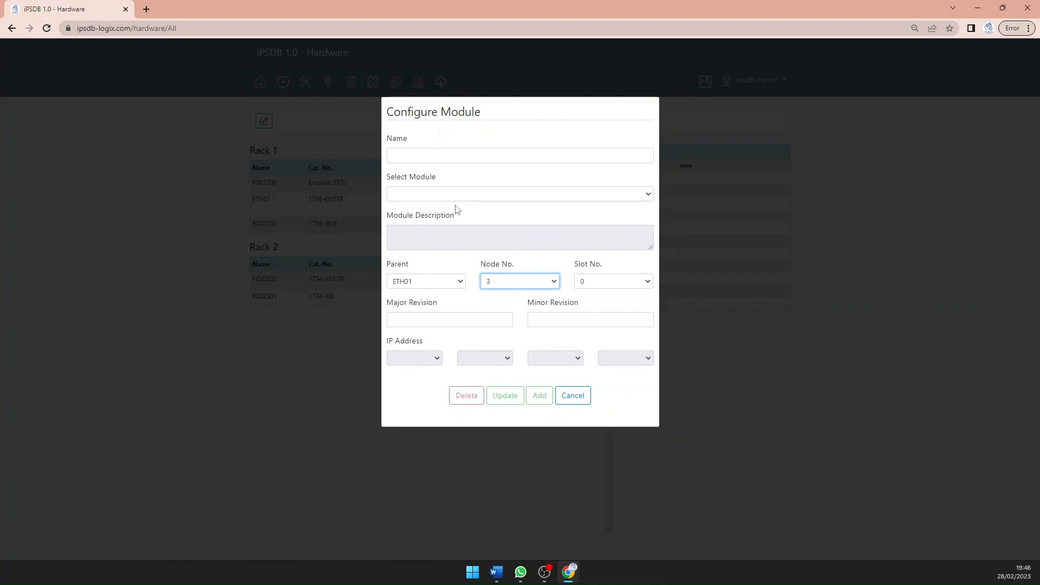
{"action": "left_click", "coordinate": [430, 155]}
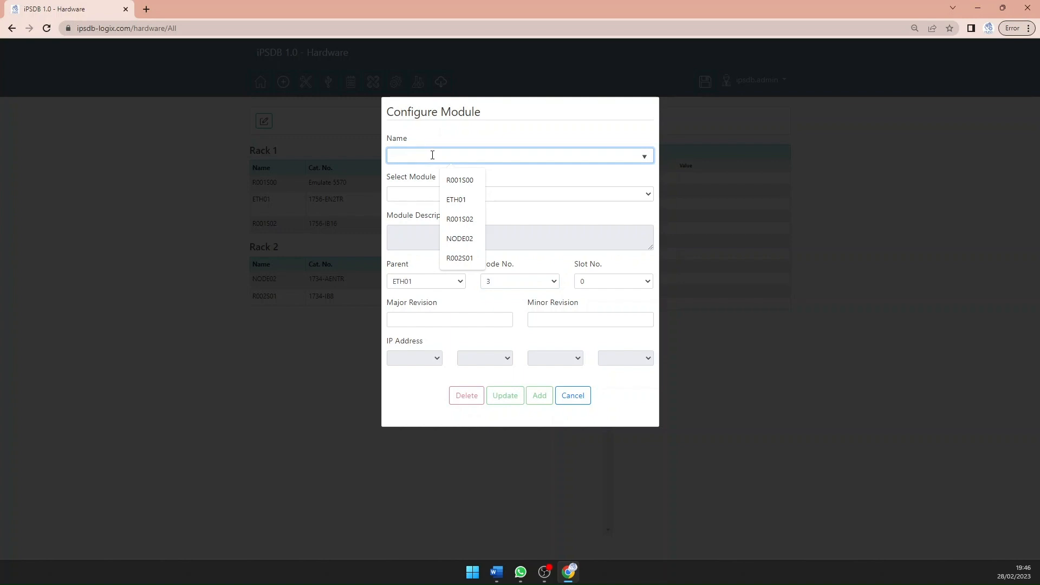
{"action": "type", "text": "P01"}
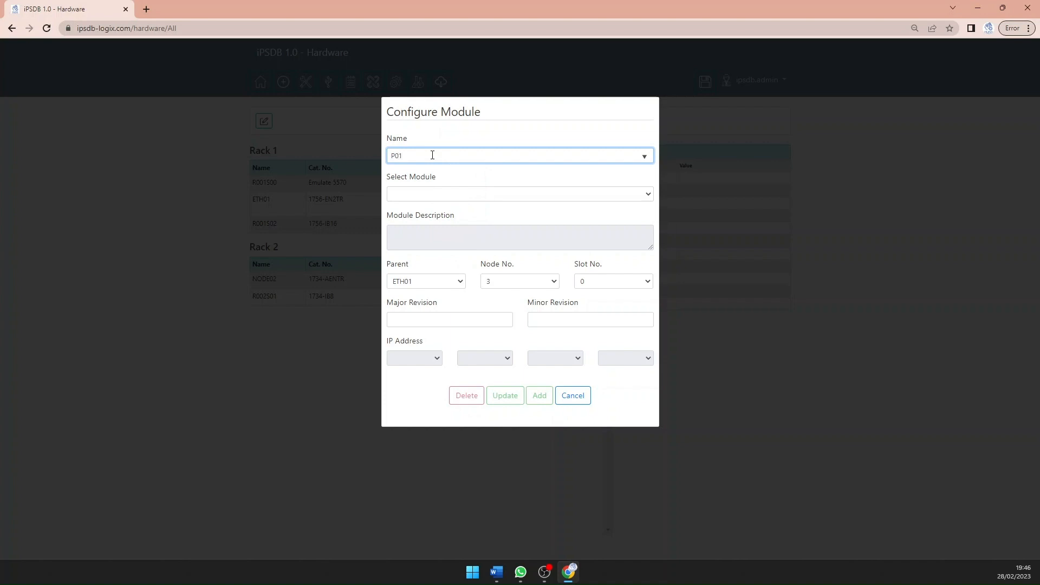
{"action": "type", "text": "_drive"}
- Choose PF 525-EENET as the module type of P01_drive and P07 as its control module
{"action": "left_click", "coordinate": [429, 197]}
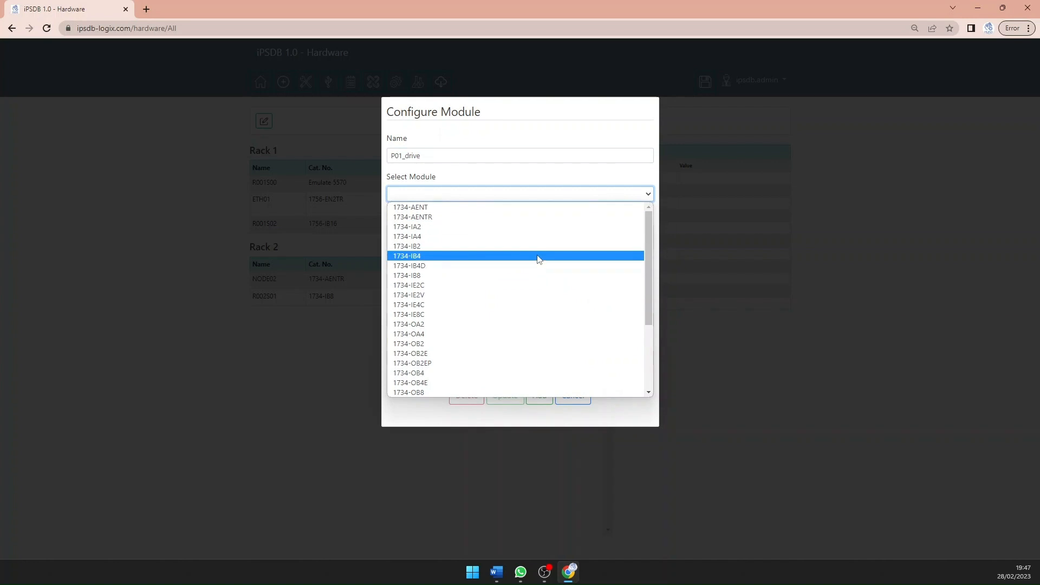
{"action": "scroll", "coordinate": [539, 259], "scroll_direction": "down", "scroll_amount": 3}
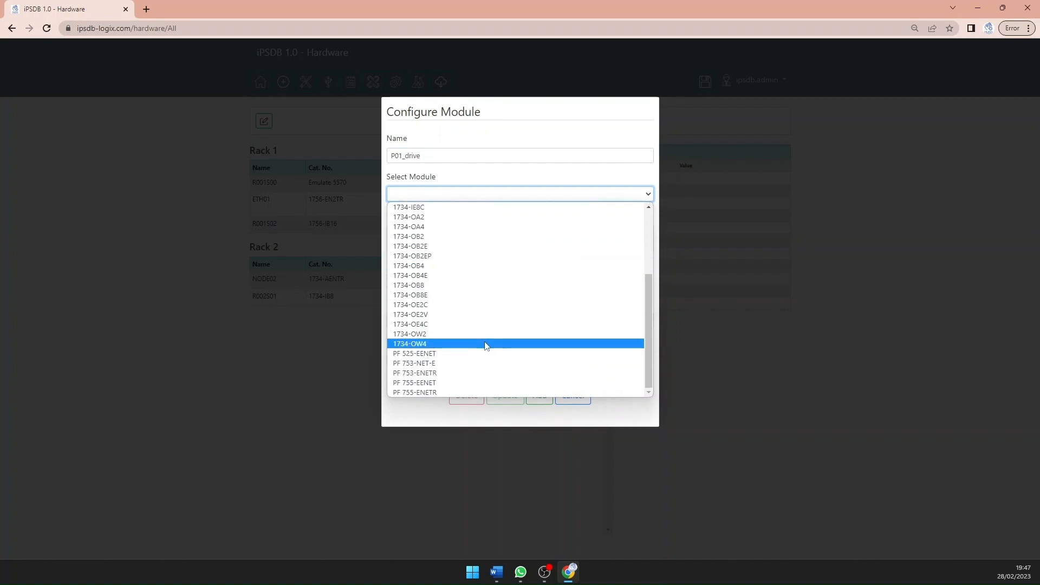
{"action": "left_click", "coordinate": [443, 354]}
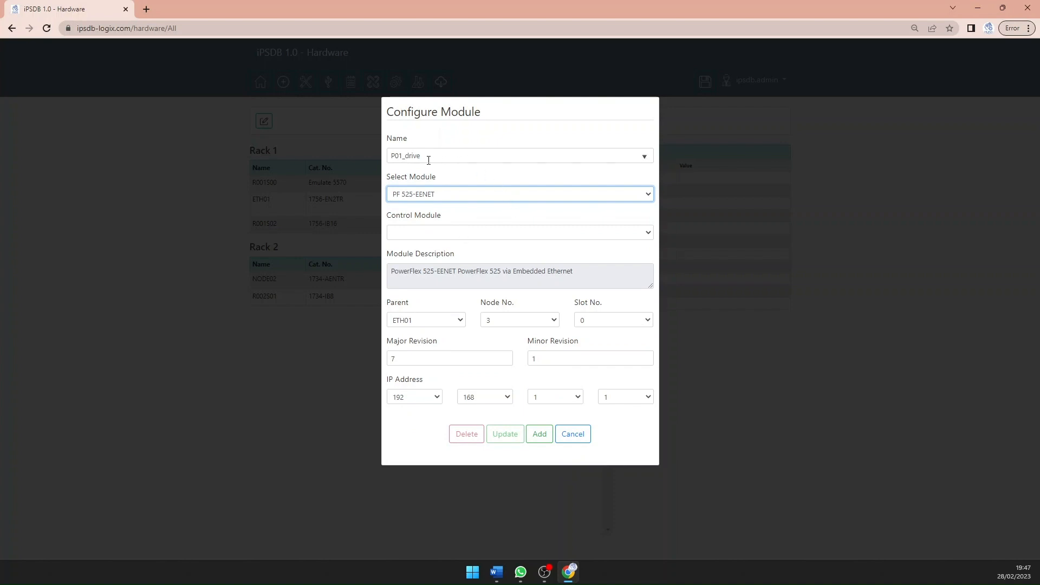
{"action": "left_click", "coordinate": [443, 233]}
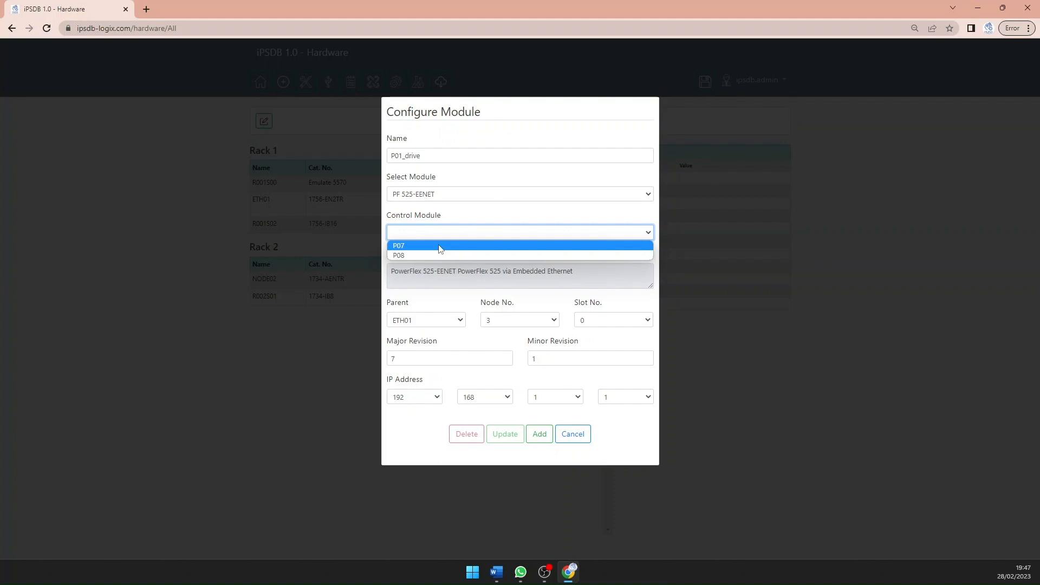
{"action": "left_click", "coordinate": [439, 246]}
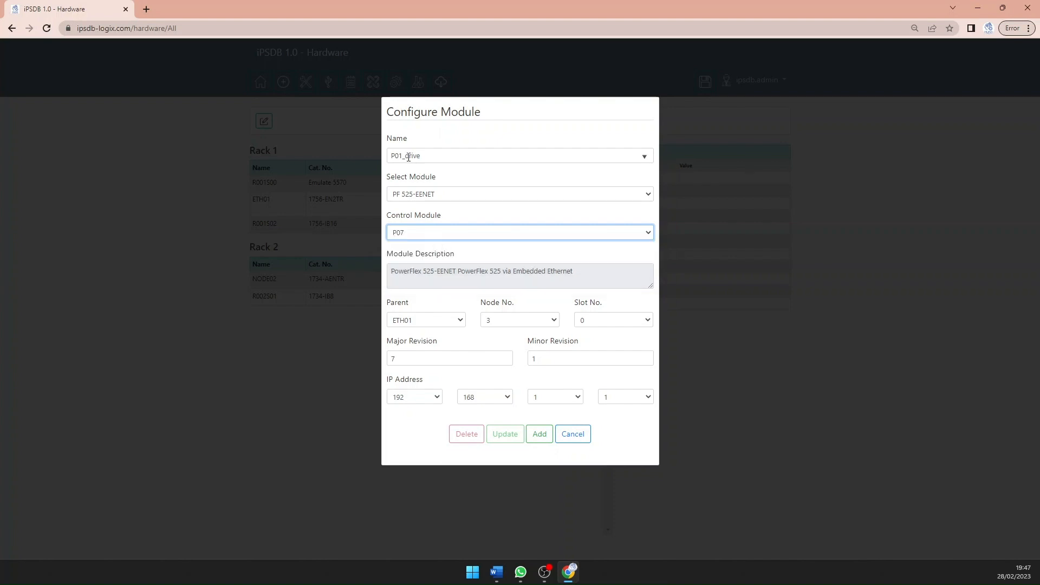
- Change the name of the node 3 module to P07_drive
{"action": "left_click", "coordinate": [429, 154]}
{"action": "key", "text": "BackSpace"}
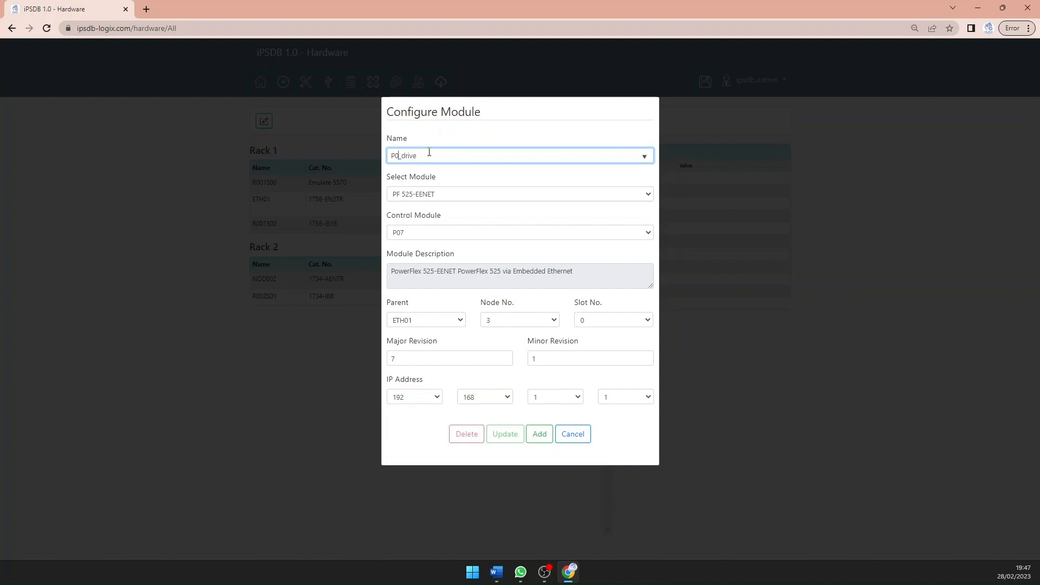
{"action": "type", "text": "7"}
{"action": "left_click", "coordinate": [456, 215]}
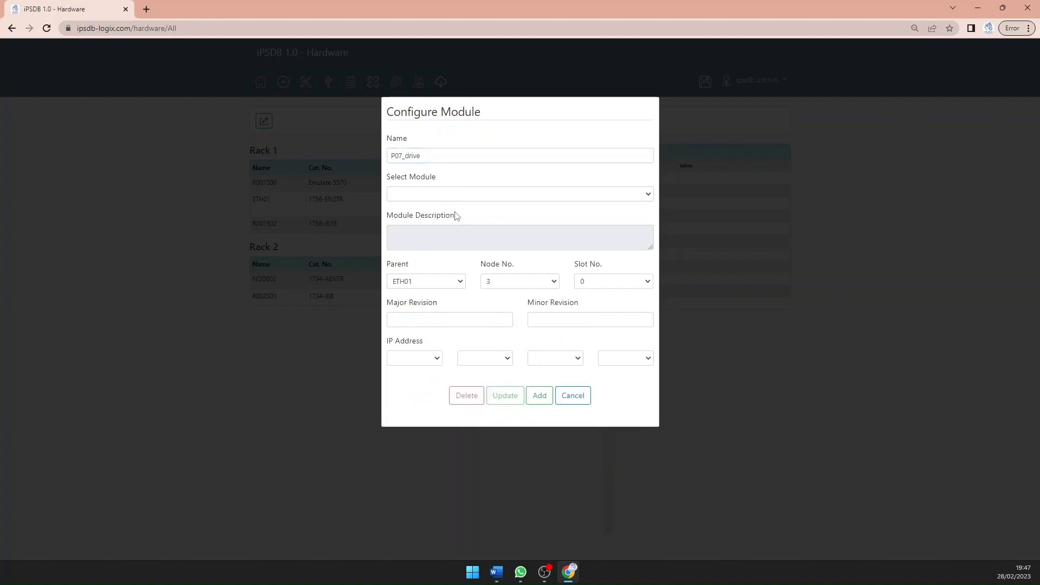
- Set the module type of P07_drive to PF 525-EENET and its control module to P07
{"action": "left_click", "coordinate": [433, 195]}
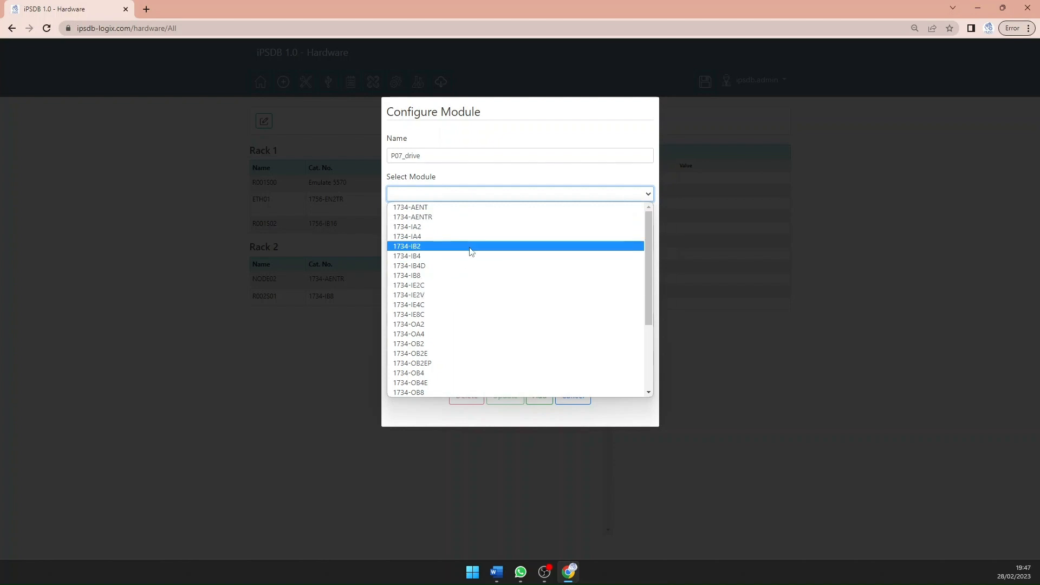
{"action": "scroll", "coordinate": [472, 250], "scroll_direction": "down", "scroll_amount": 3}
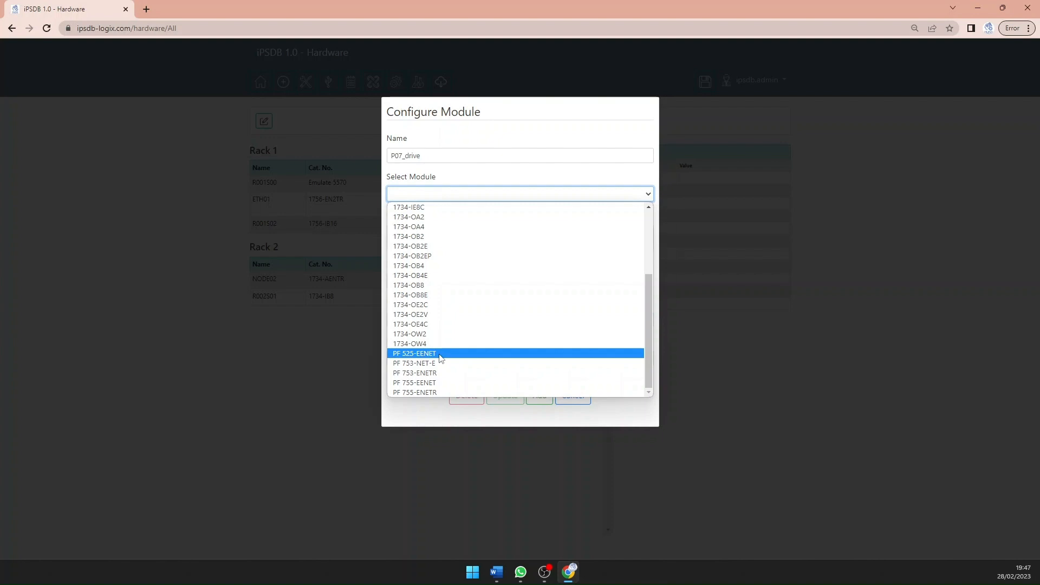
{"action": "left_click", "coordinate": [440, 354]}
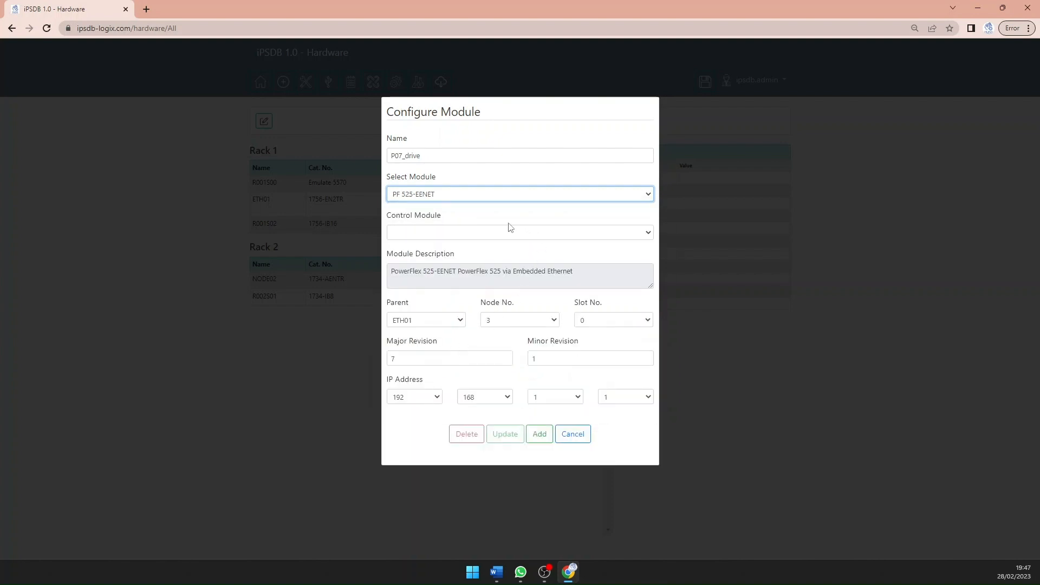
{"action": "left_click", "coordinate": [414, 233]}
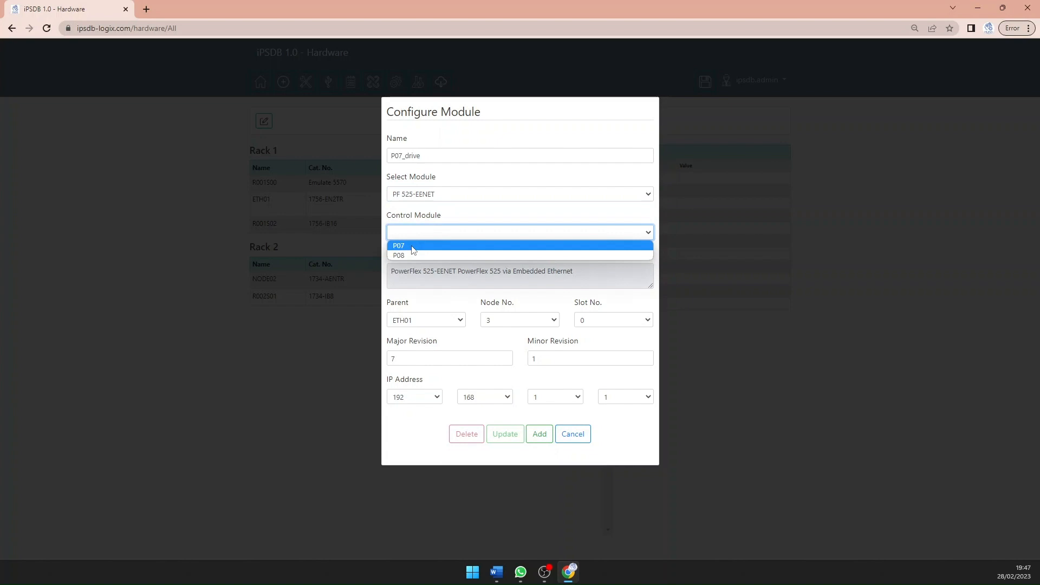
{"action": "left_click", "coordinate": [414, 247]}
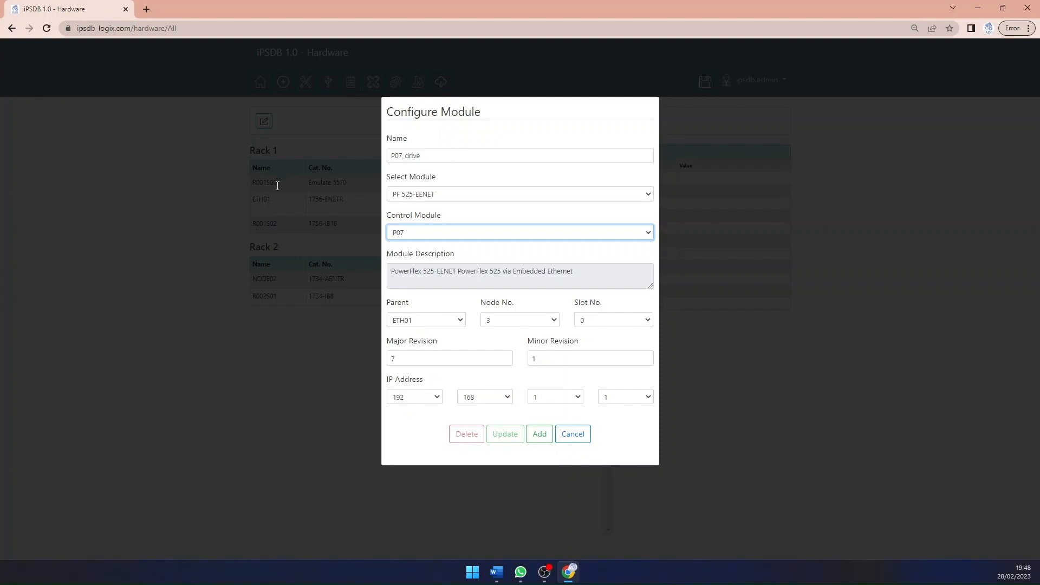
- Set the IP address of P07_drive to 192.168.1.20 and add the drive to the hardware
{"action": "left_click", "coordinate": [628, 402]}
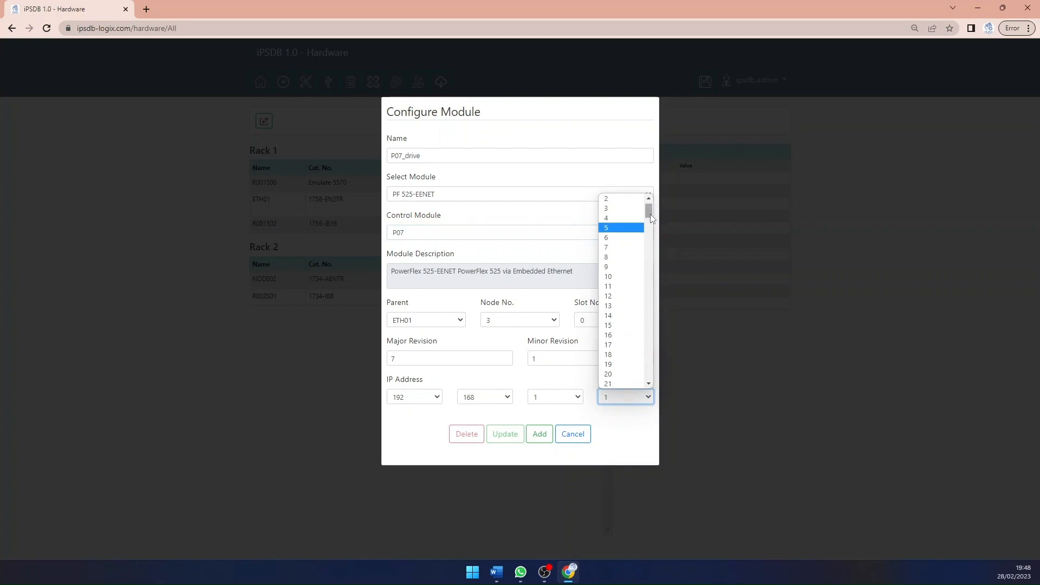
{"action": "left_click_drag", "start_coordinate": [650, 214], "coordinate": [651, 226]}
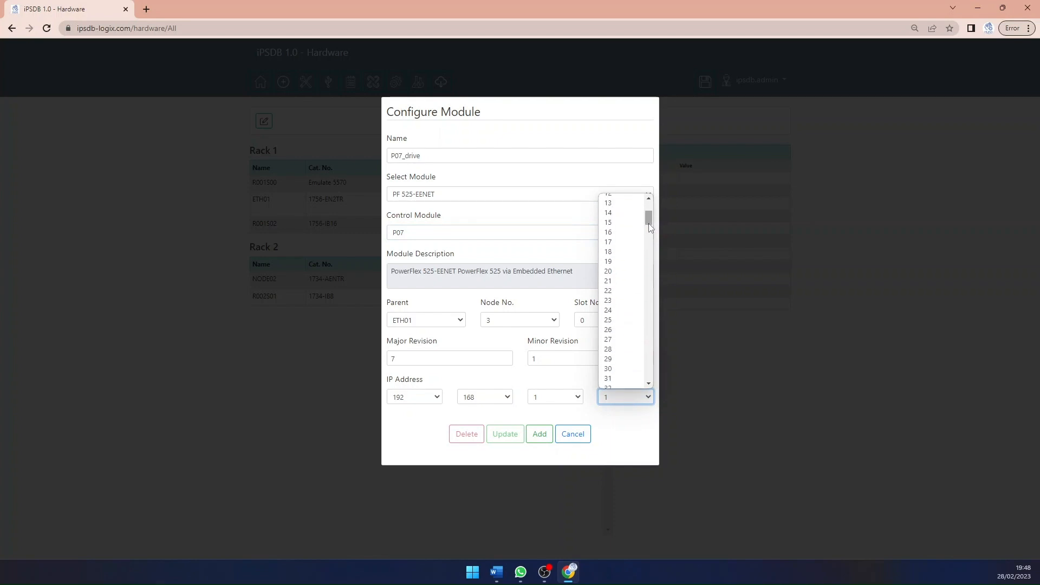
{"action": "left_click", "coordinate": [620, 270]}
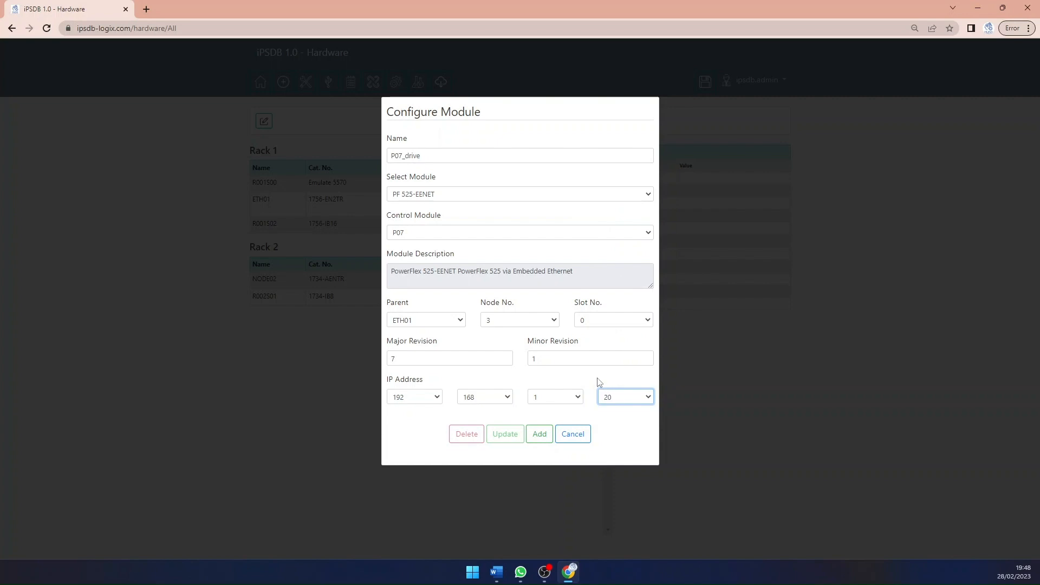
{"action": "left_click", "coordinate": [540, 438]}
{"action": "left_click", "coordinate": [540, 438]}
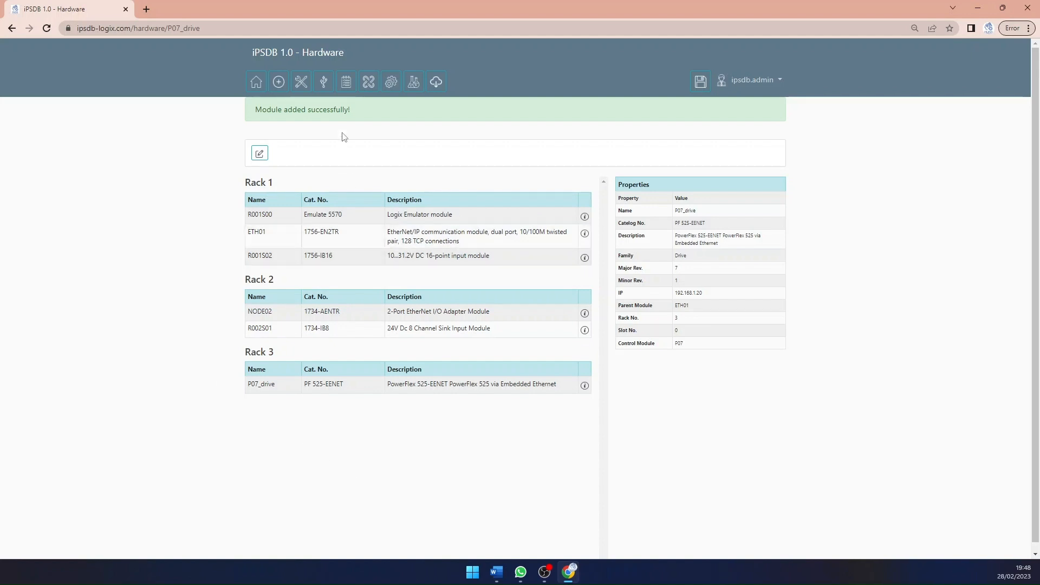
- Start configuring the IO schedule and choose Local:2:I.Data.0 as the channel
{"action": "left_click", "coordinate": [324, 85]}
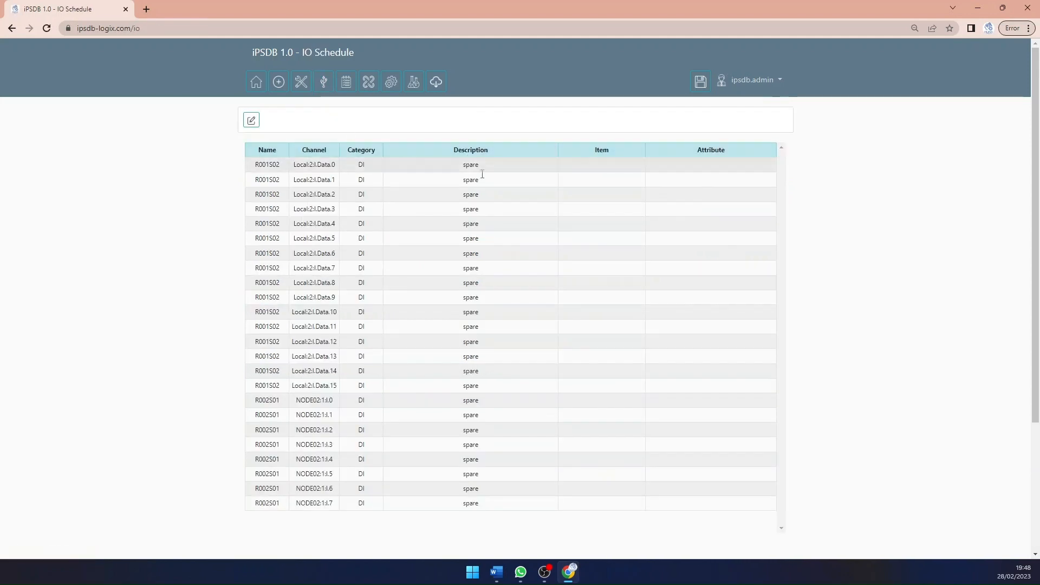
{"action": "left_click", "coordinate": [251, 123]}
{"action": "left_click", "coordinate": [548, 156]}
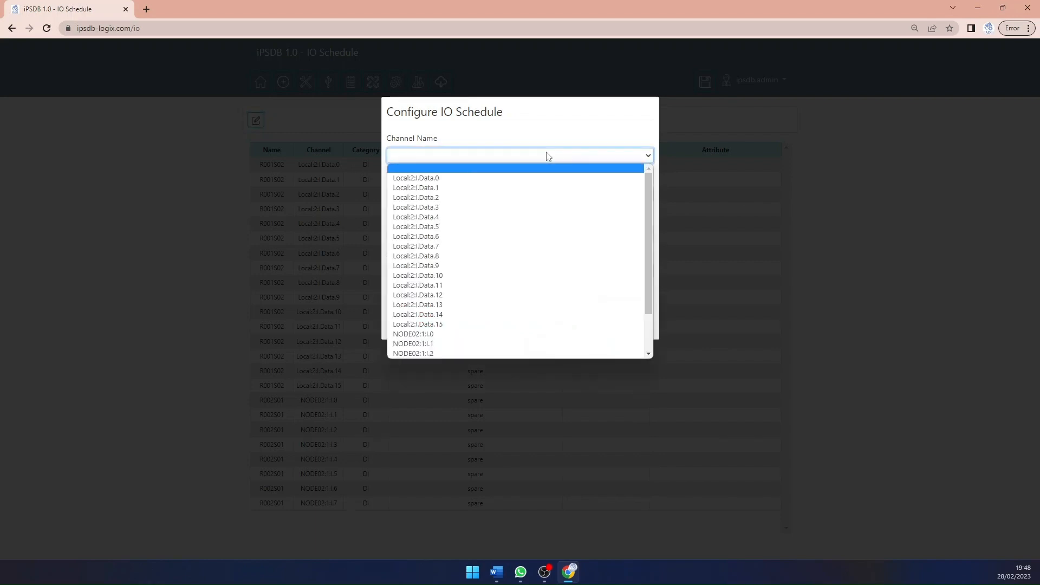
{"action": "left_click", "coordinate": [512, 179]}
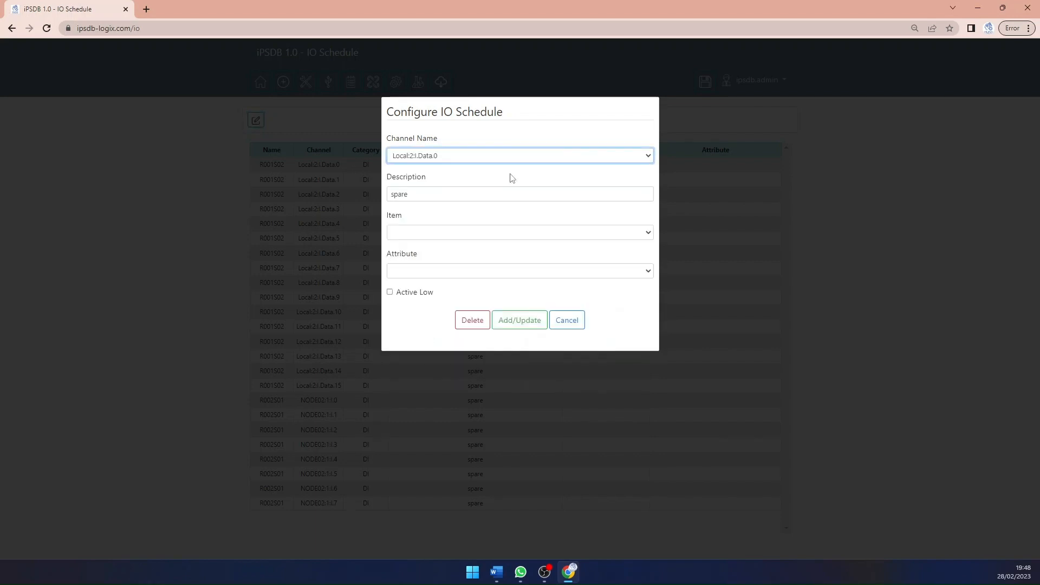
- Assign item V02 to channel Local:2:I.Data.0 with the attribute valve opened feedback
{"action": "left_click_drag", "start_coordinate": [437, 195], "coordinate": [375, 200]}
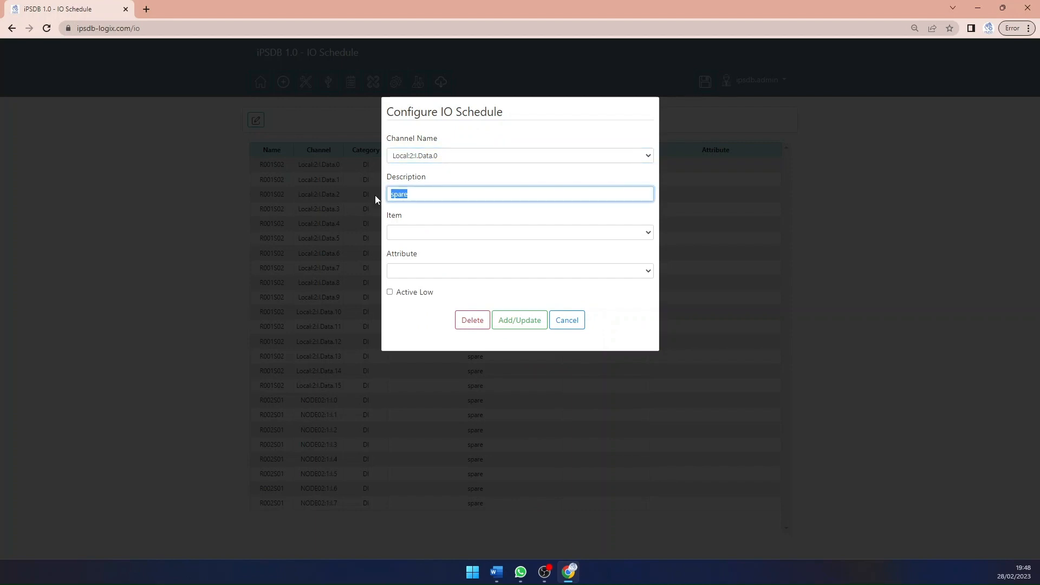
{"action": "left_click", "coordinate": [441, 236]}
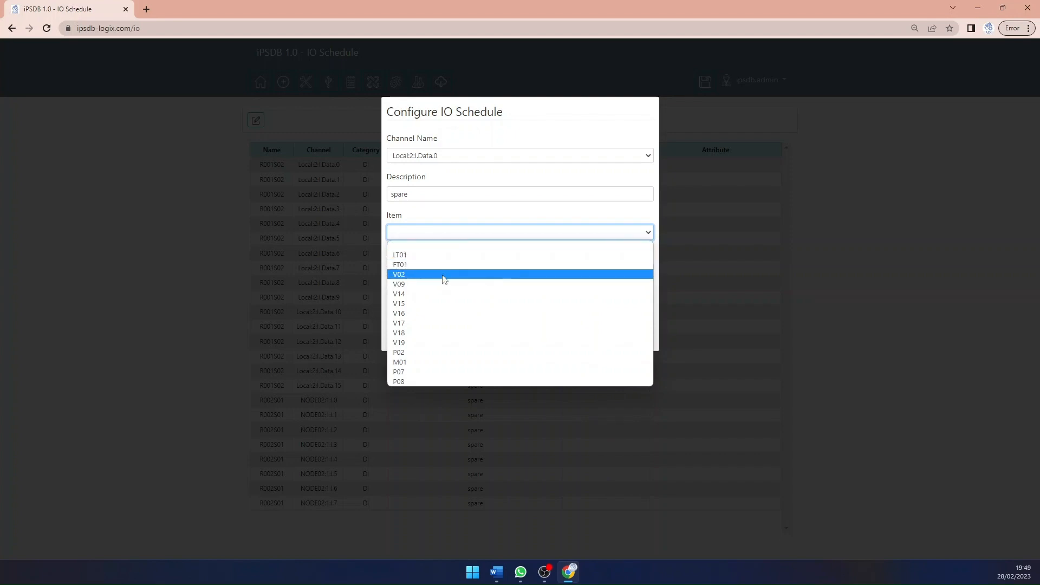
{"action": "left_click", "coordinate": [445, 275]}
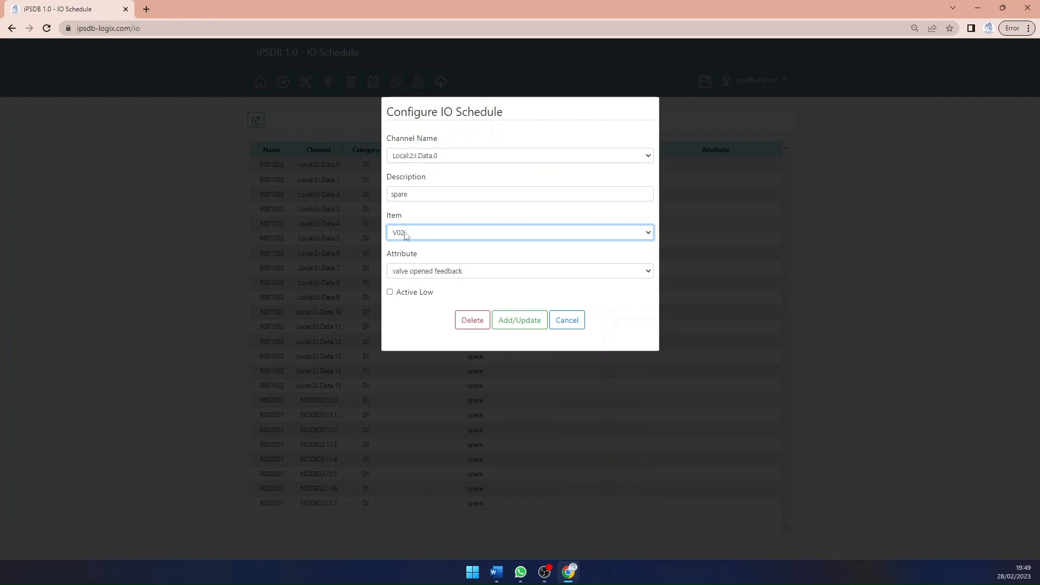
{"action": "left_click", "coordinate": [516, 273]}
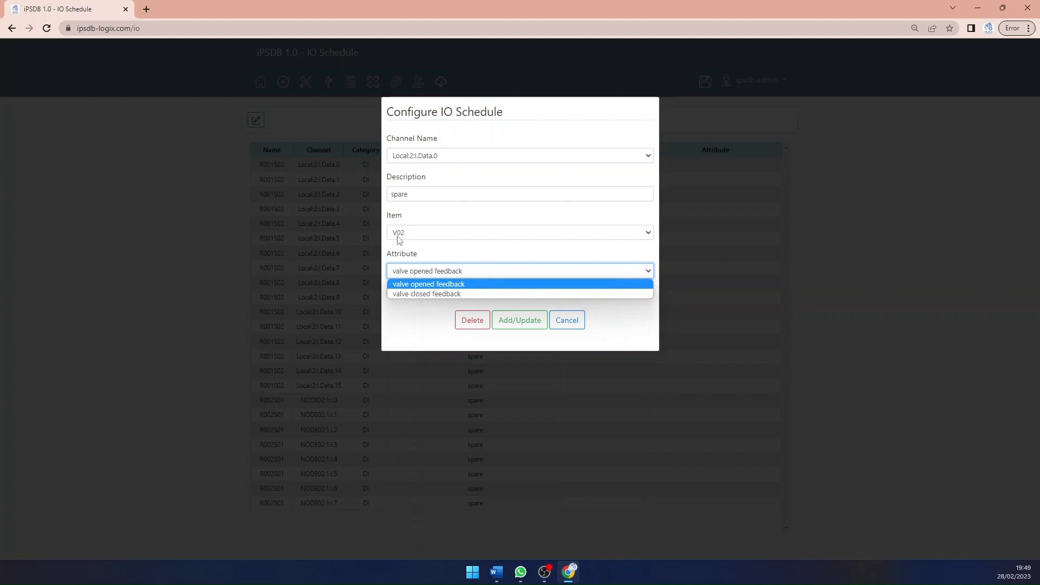
{"action": "left_click", "coordinate": [438, 285]}
{"action": "left_click", "coordinate": [452, 272]}
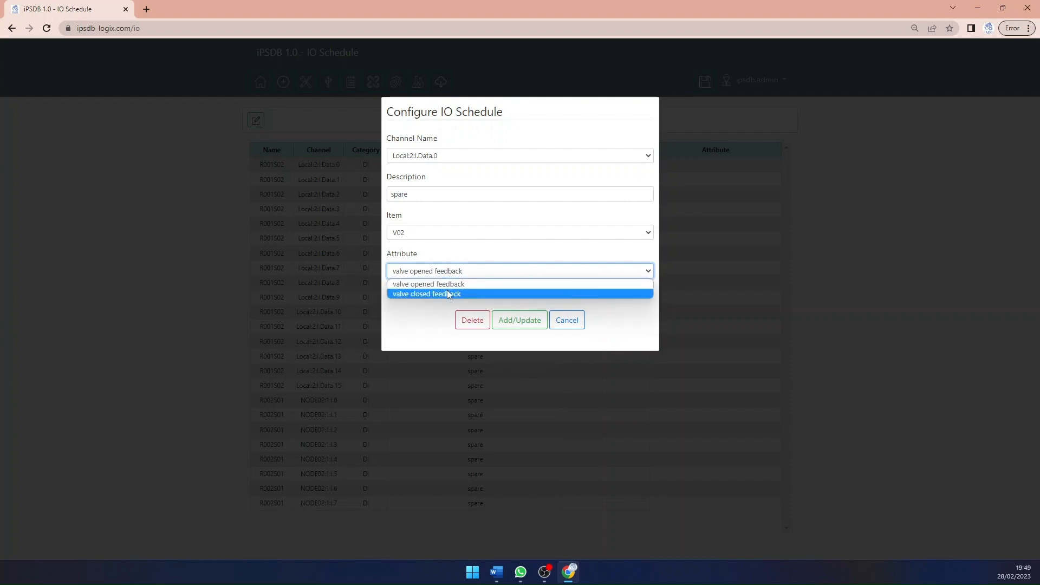
{"action": "left_click", "coordinate": [449, 273]}
- Set the channel description to "V02 valve opened feedaback" and add the channel configuration to the IO schedule
{"action": "left_click_drag", "start_coordinate": [427, 194], "coordinate": [379, 195]}
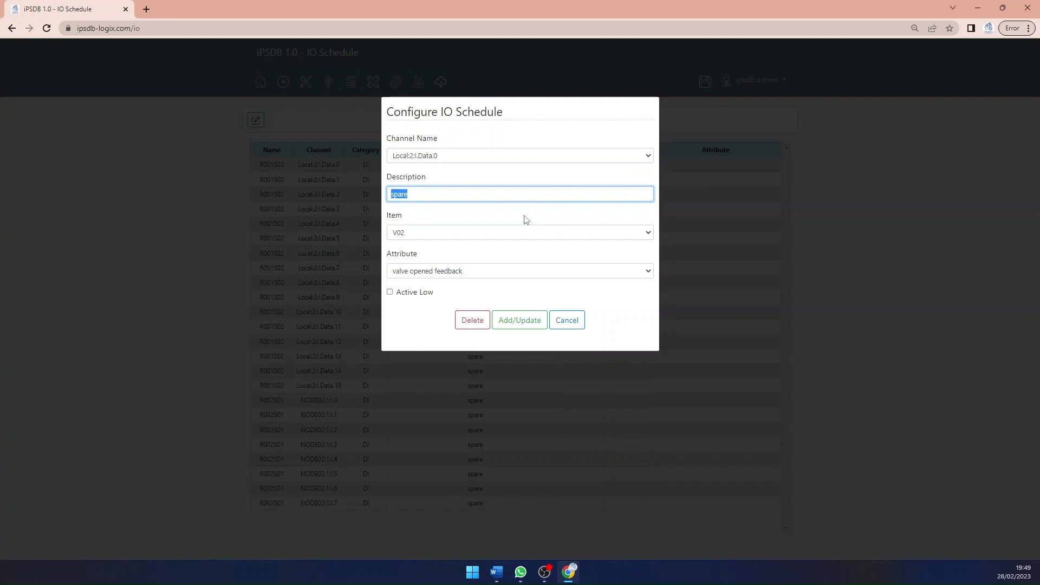
{"action": "type", "text": "V02 VALVE"}
{"action": "key", "text": "BackSpace"}
{"action": "key", "text": "BackSpace"}
{"action": "key", "text": "BackSpace"}
{"action": "key", "text": "BackSpace"}
{"action": "key", "text": "BackSpace"}
{"action": "type", "text": "valve opened feedaback"}
{"action": "left_click", "coordinate": [535, 326]}
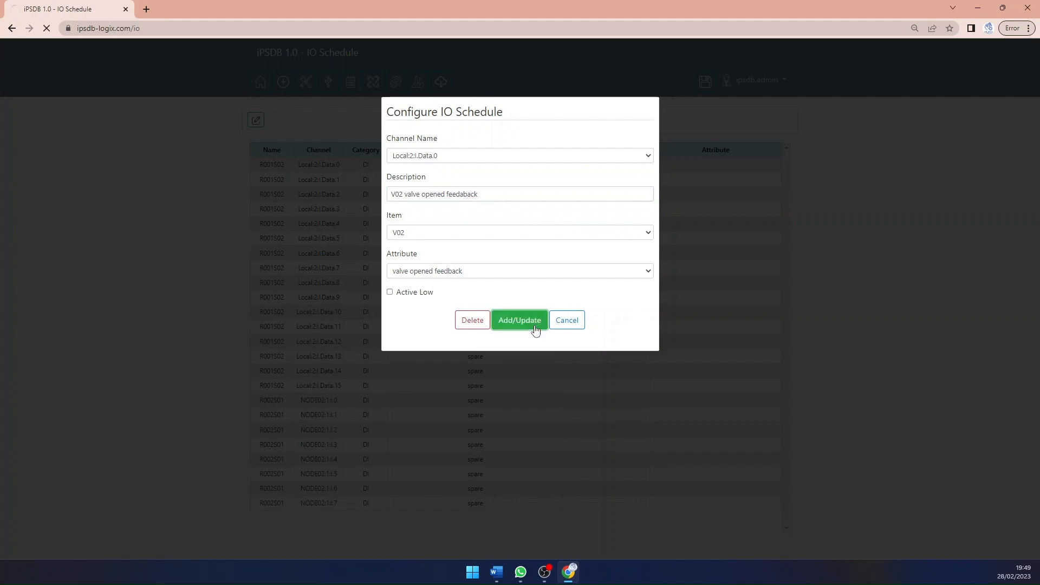